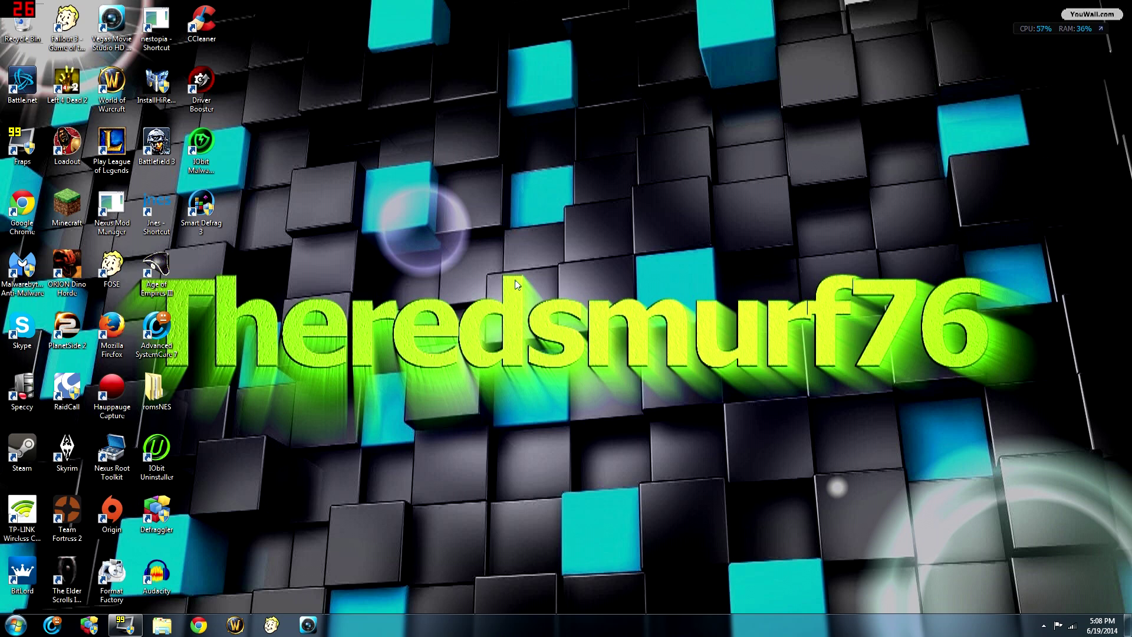
Search the Start menu for the user's temporary files folder (AppData\Local\Temp) and open it
drag(529, 268, 460, 369)
mouse_move(480, 277)
mouse_down()
mouse_move(419, 325)
mouse_move(380, 380)
mouse_move(448, 327)
mouse_move(475, 274)
mouse_up()
click(13, 623)
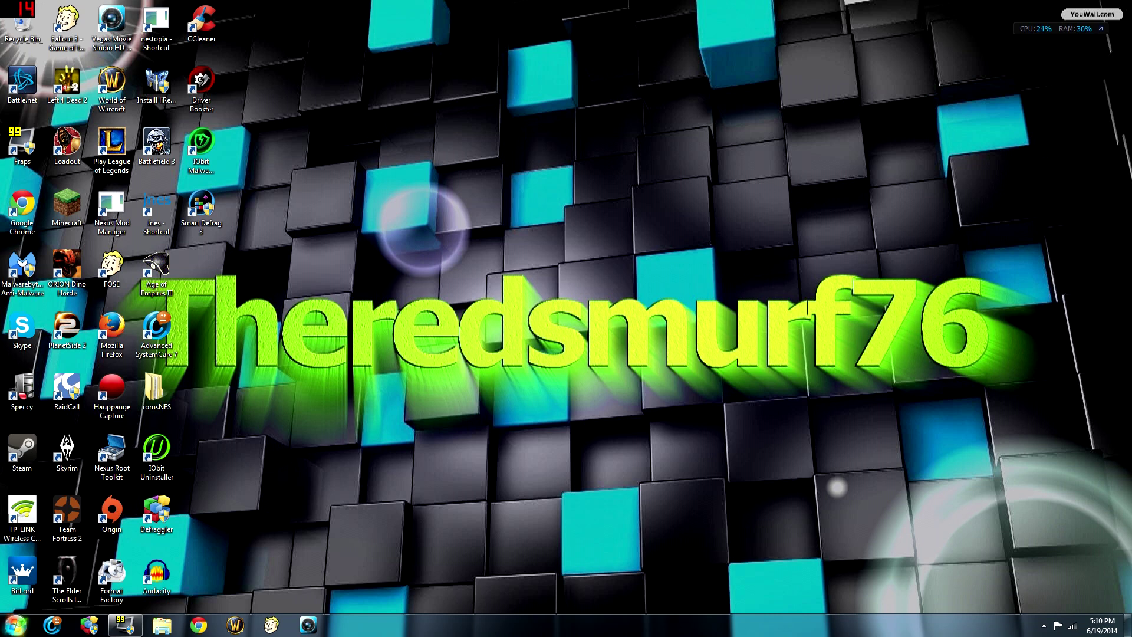
click(16, 625)
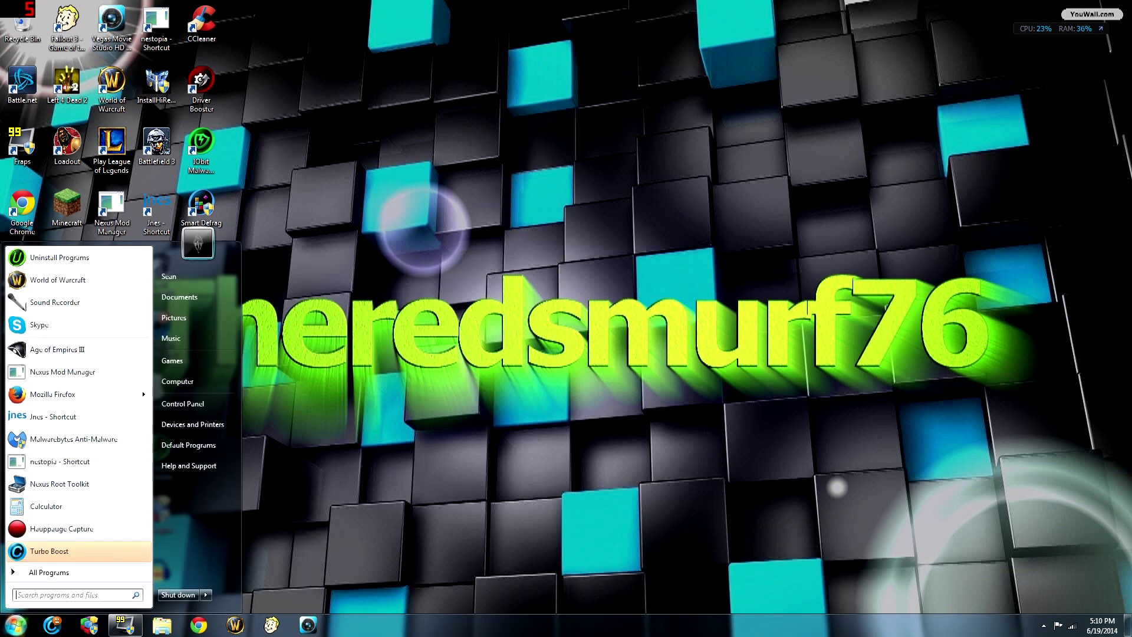
text(%)
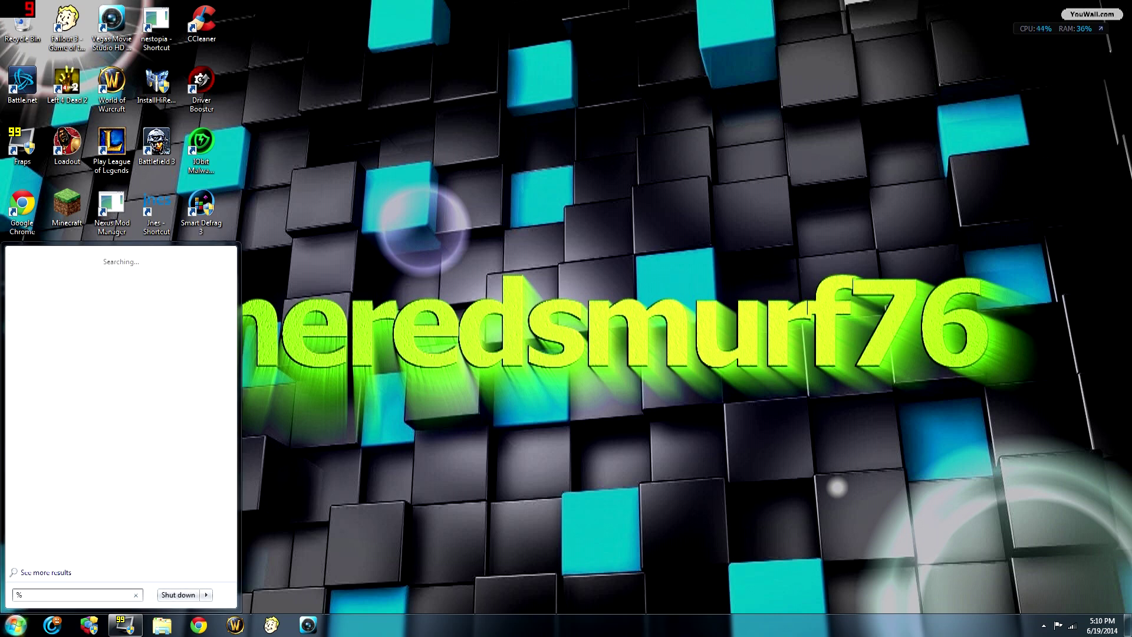
text(appdata%)
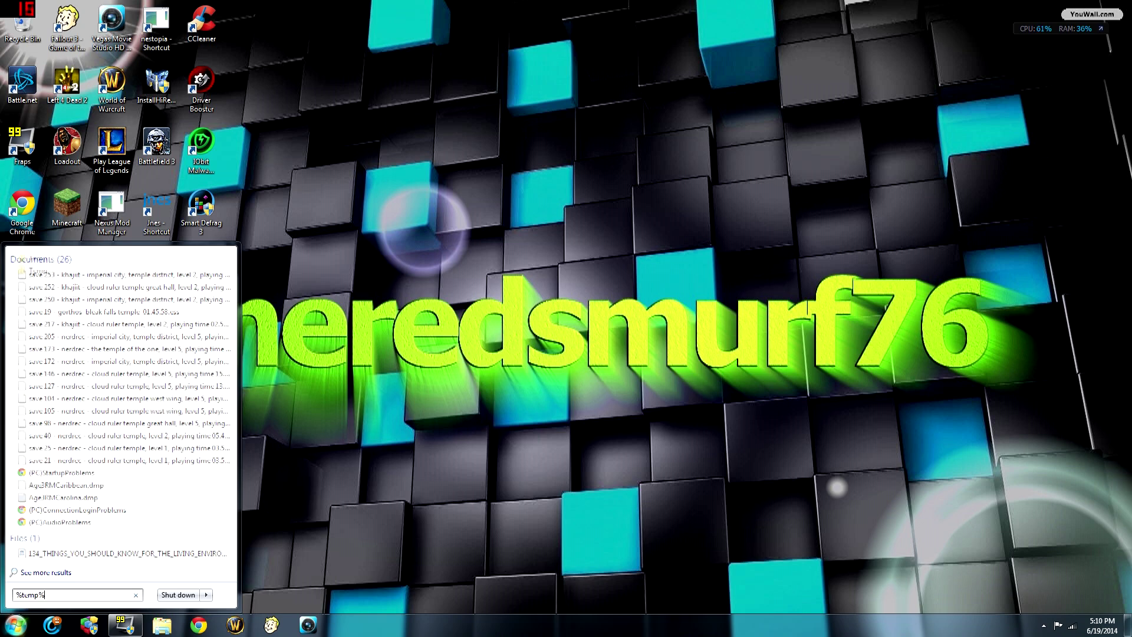
key(Return)
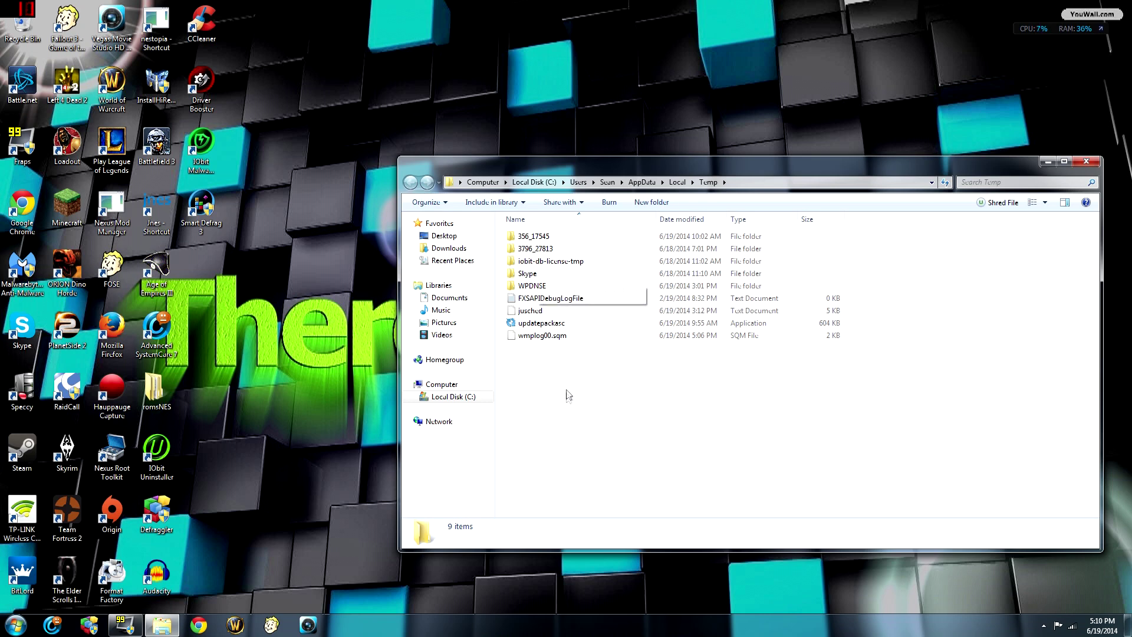
Delete all nine Temp items except the in-use FXSAPIDebugLogFile, then close the folder window
drag(567, 392, 540, 231)
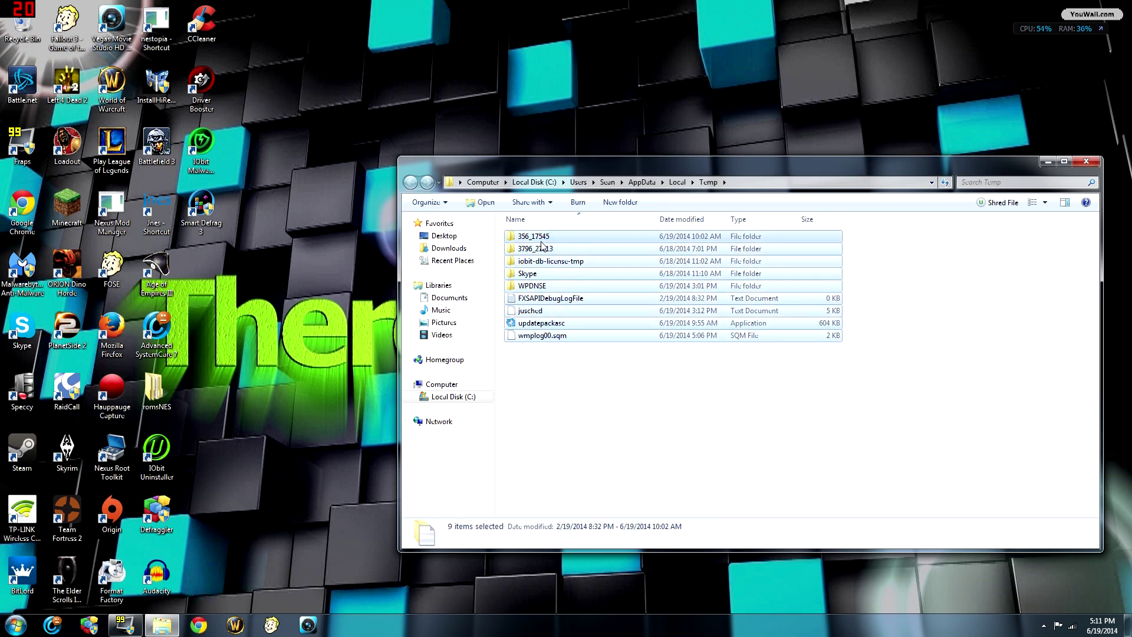
key(Delete)
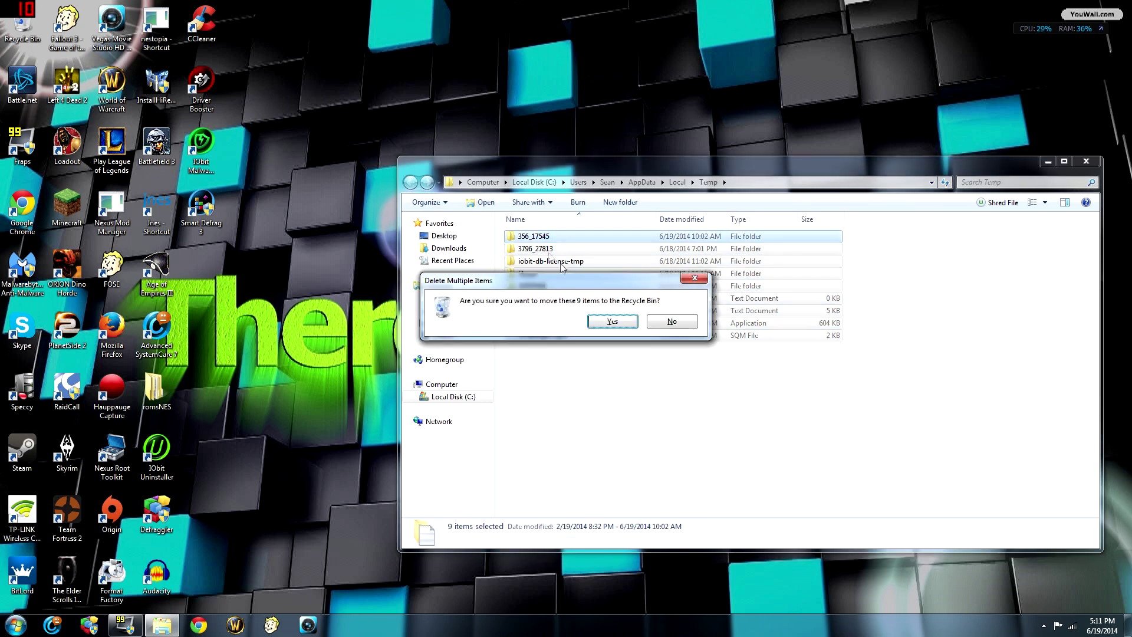
click(614, 322)
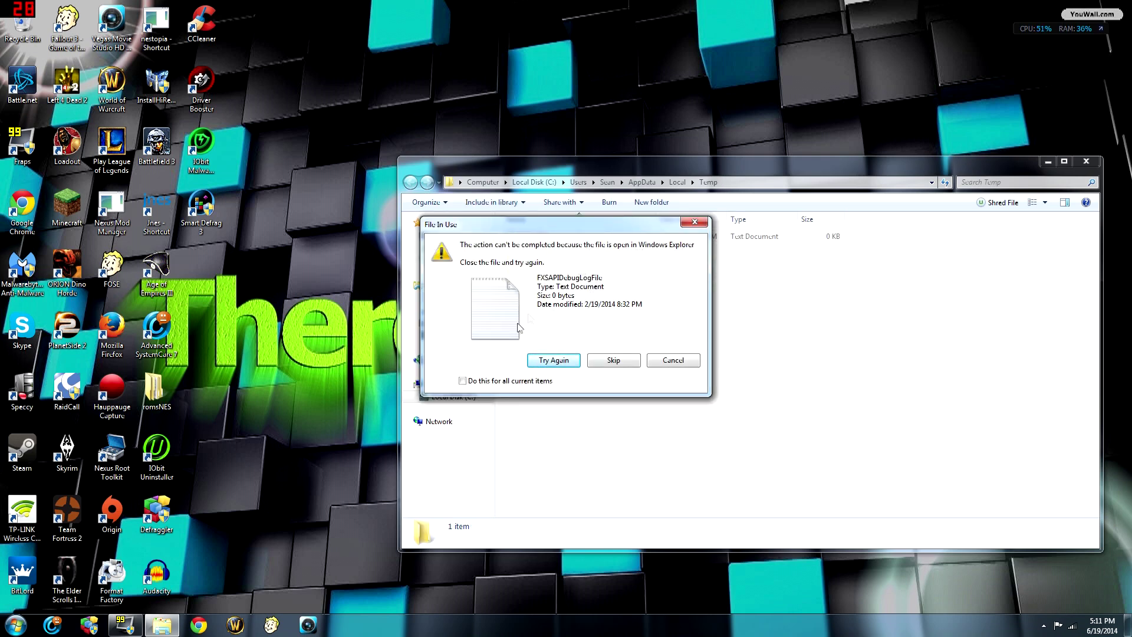
click(464, 381)
click(630, 366)
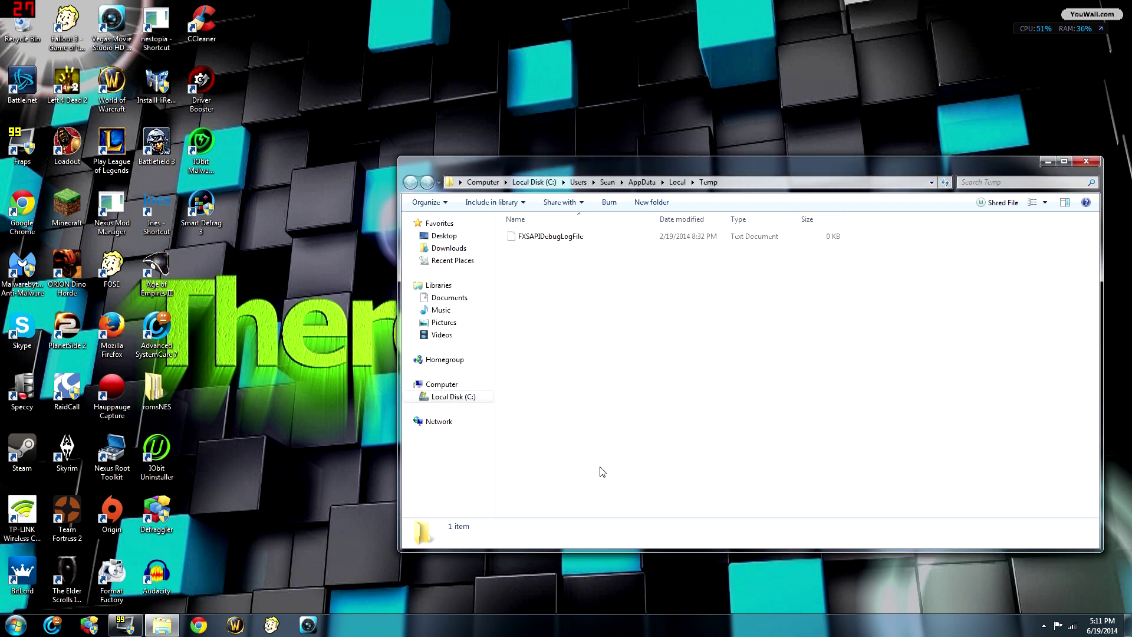
click(1090, 163)
Open Advanced system settings from Computer's Properties in the Start menu
click(14, 626)
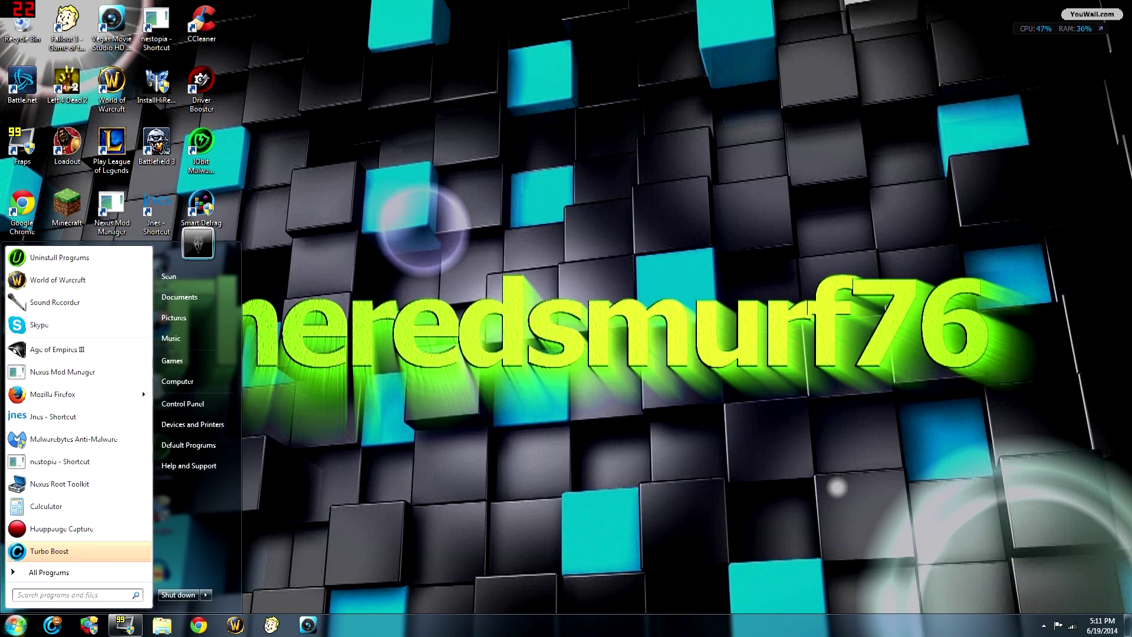
right_click(193, 380)
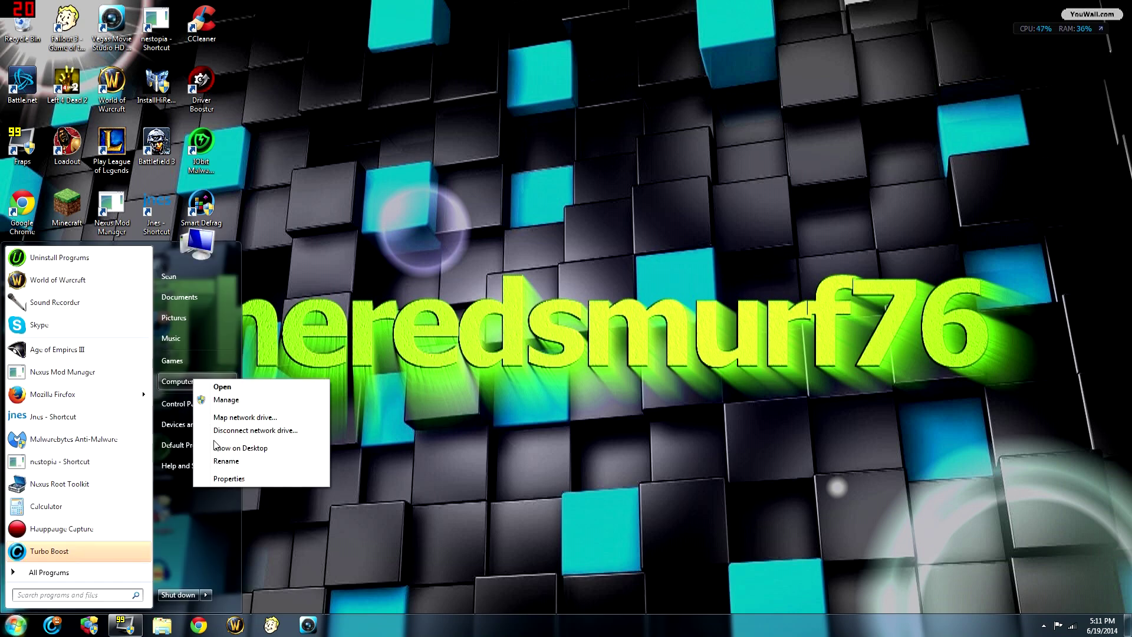
click(241, 479)
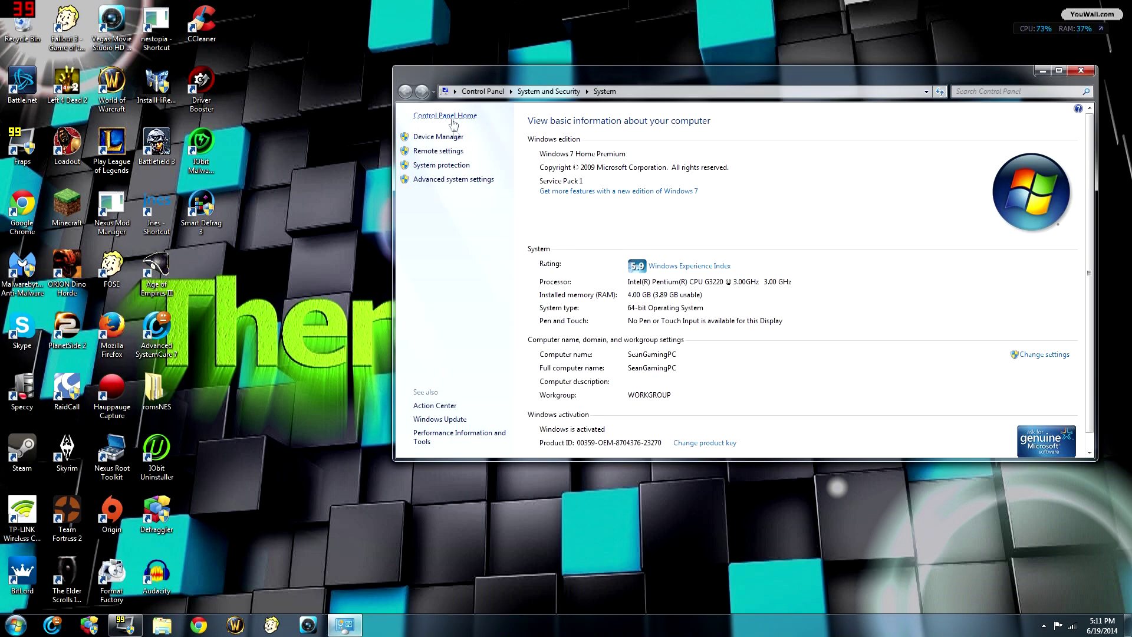
click(459, 181)
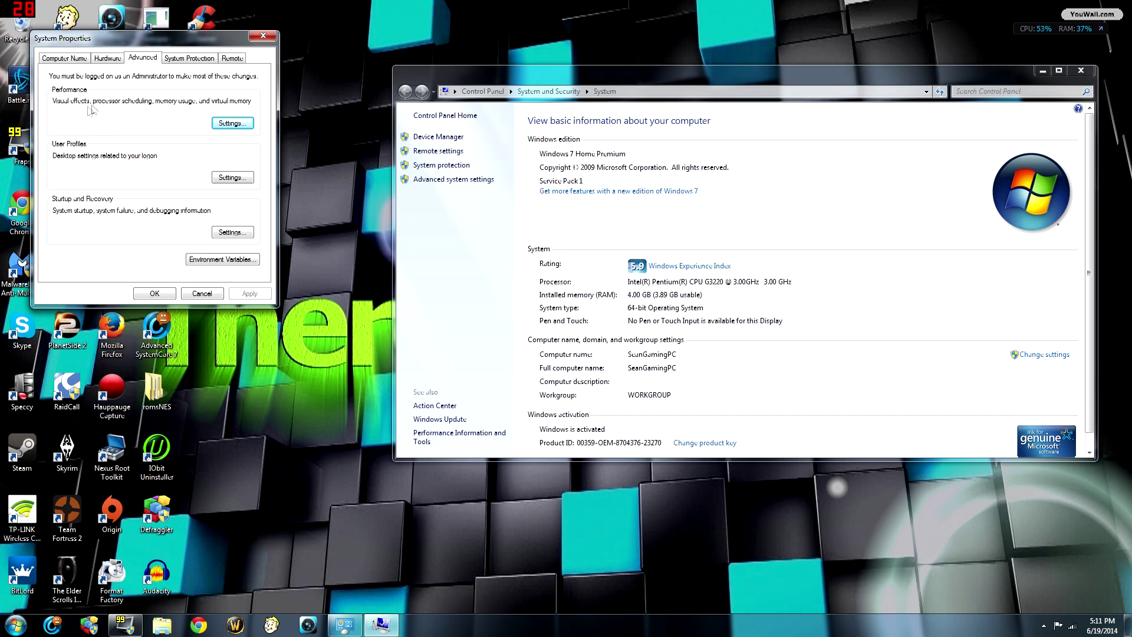
Open Performance Options and scroll through the Visual Effects settings
click(218, 123)
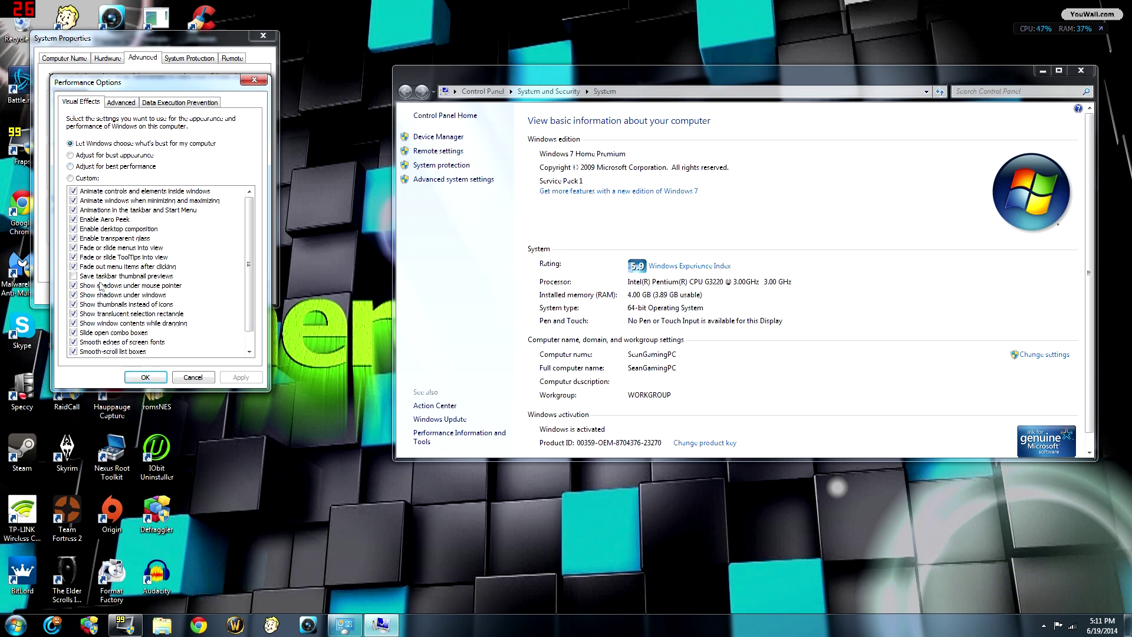
scroll(253, 307, down, 1)
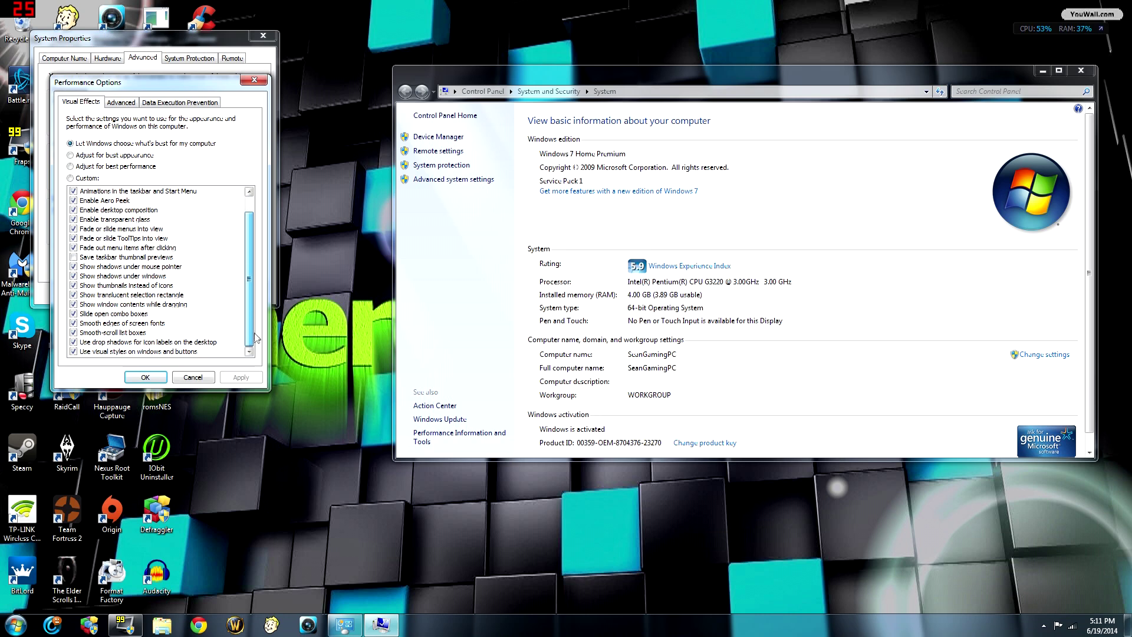
scroll(244, 313, up, 1)
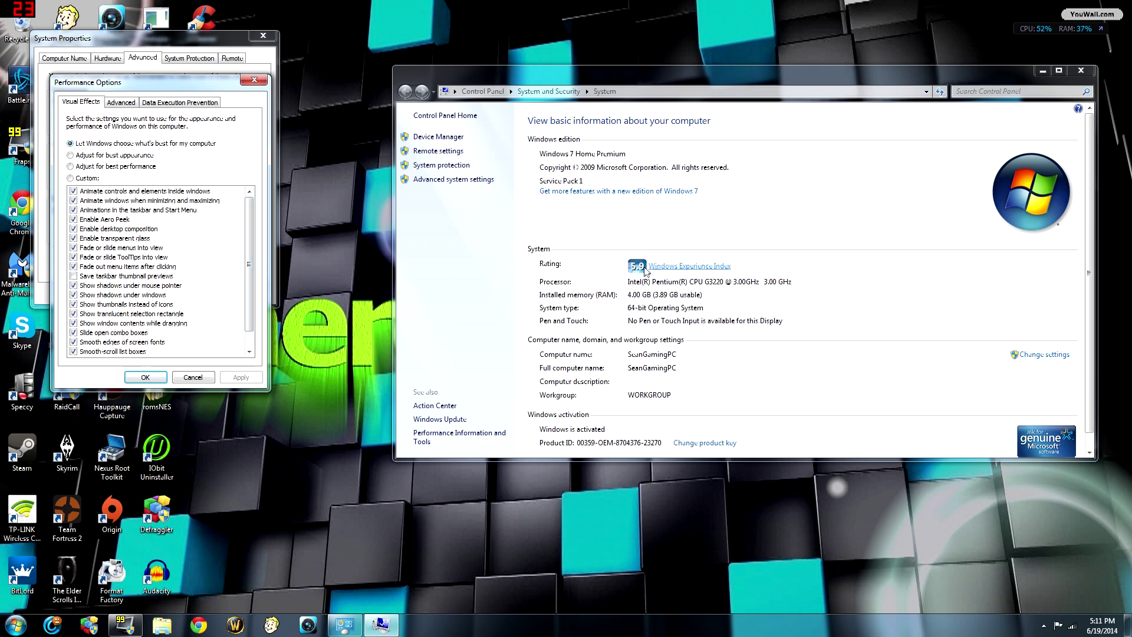
click(626, 298)
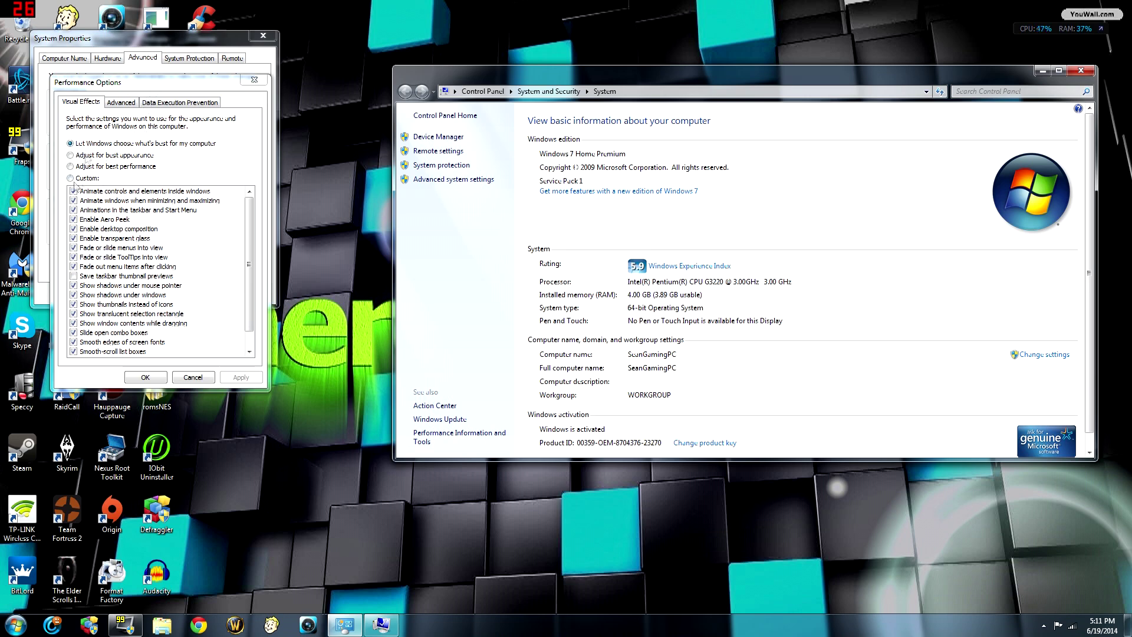
Review the C: paging file's custom 5500–6000 MB size and OK out of all three dialogs
click(121, 104)
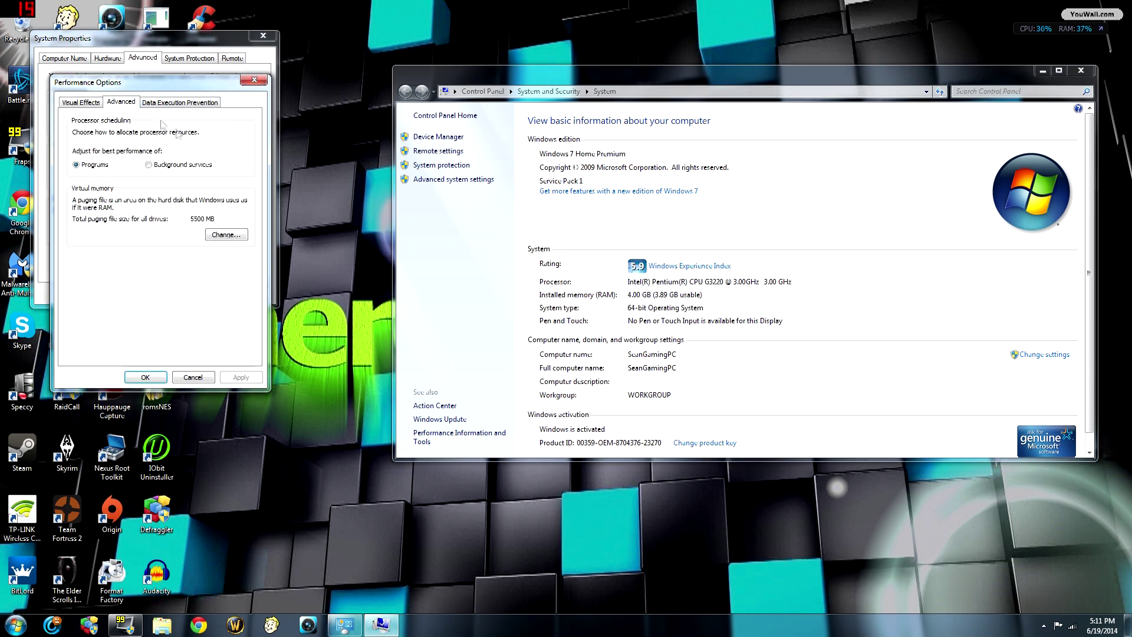
click(227, 235)
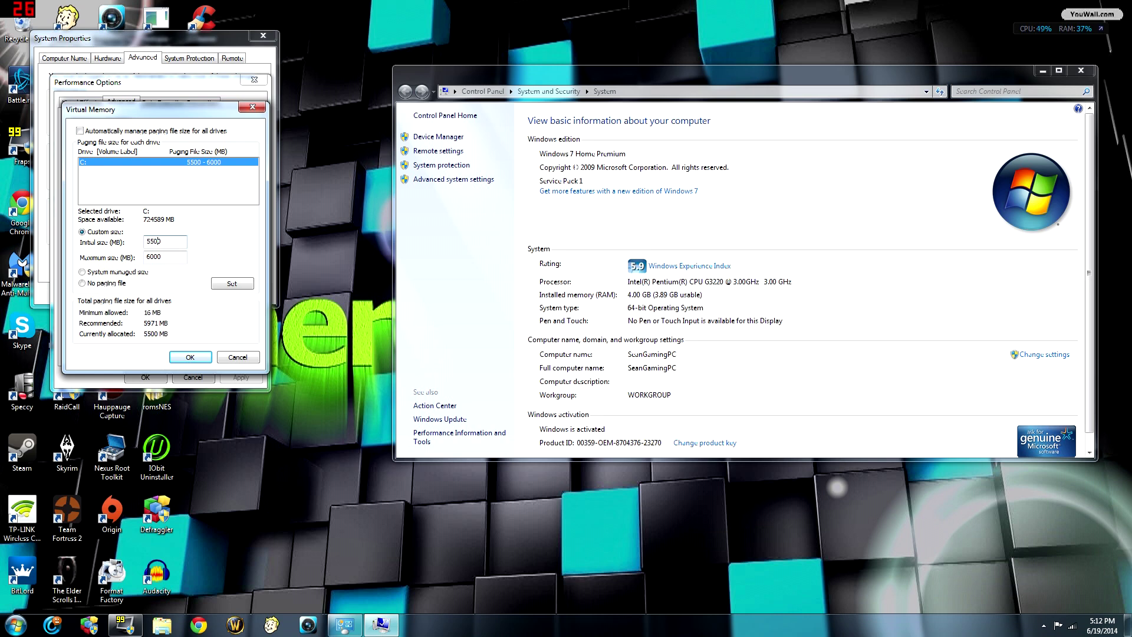
click(171, 257)
click(190, 357)
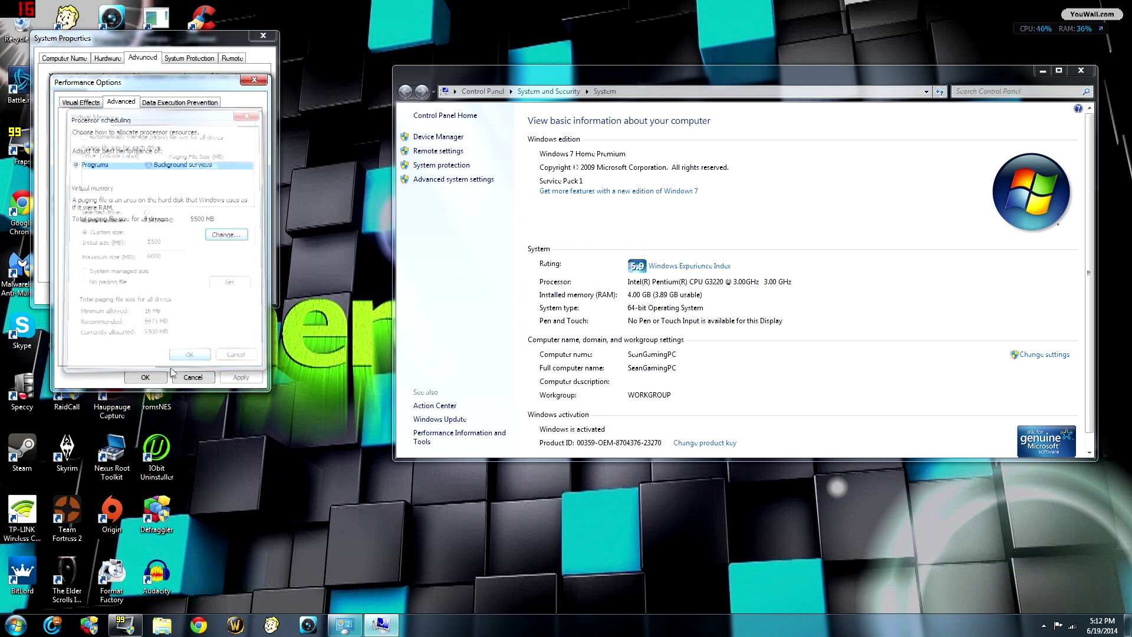
click(143, 378)
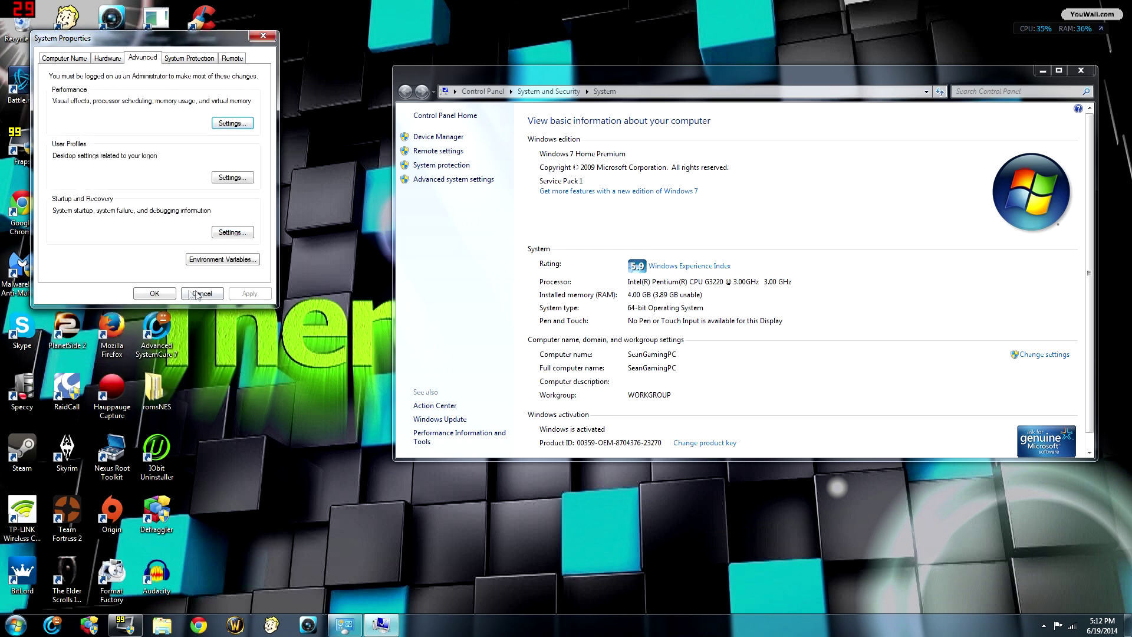
click(157, 296)
Close the System window and launch CCleaner Free v4.14 from its desktop shortcut
click(1080, 70)
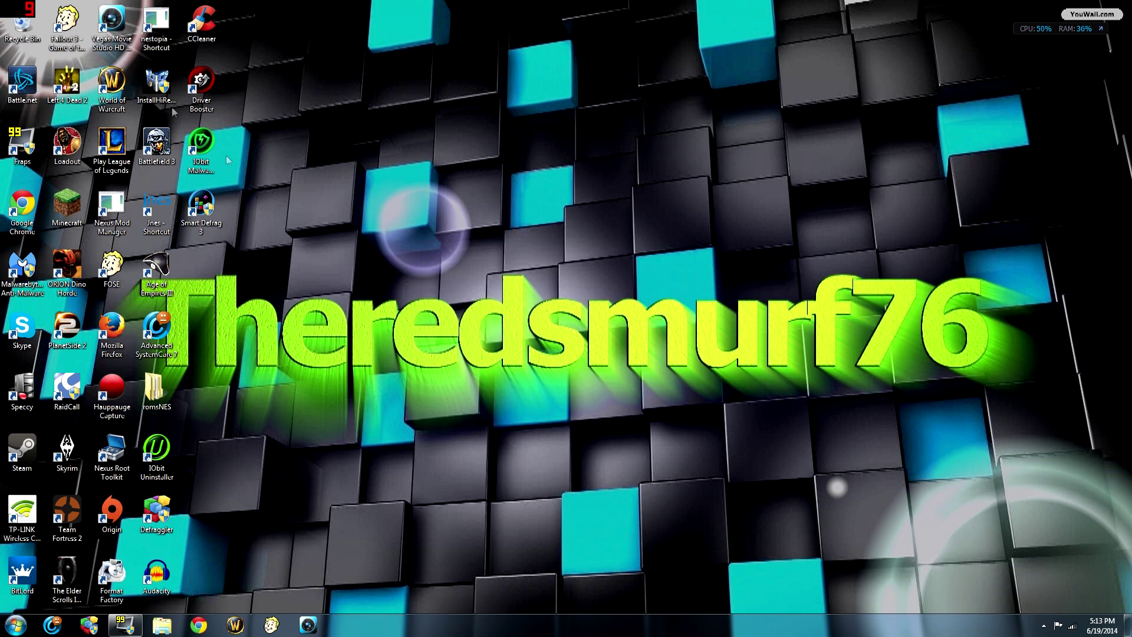
double_click(193, 24)
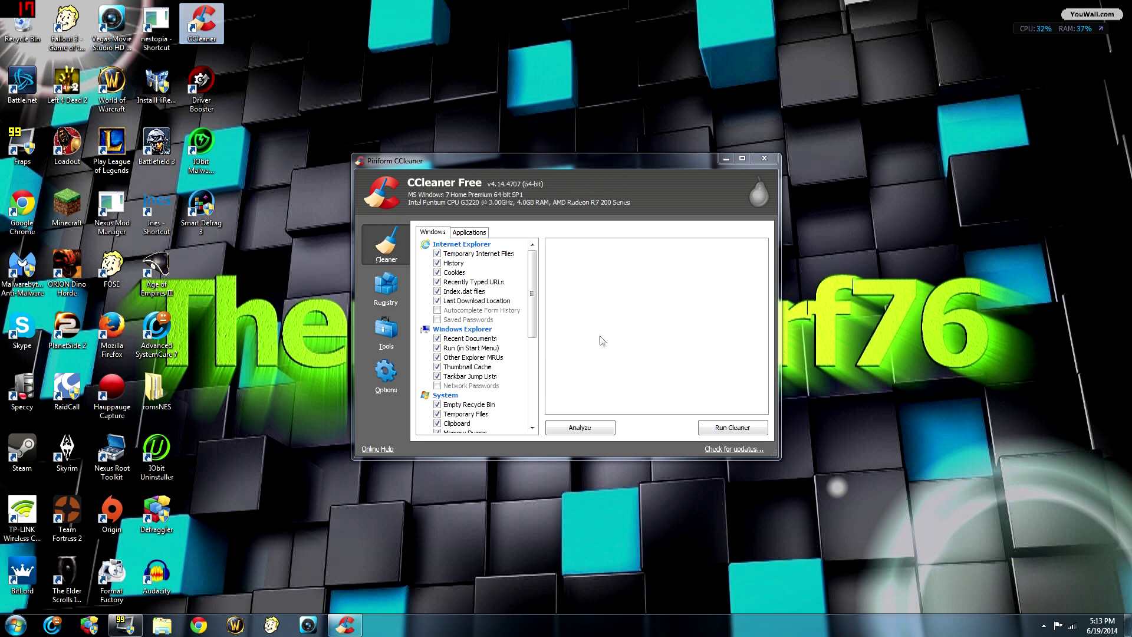
drag(532, 310, 557, 330)
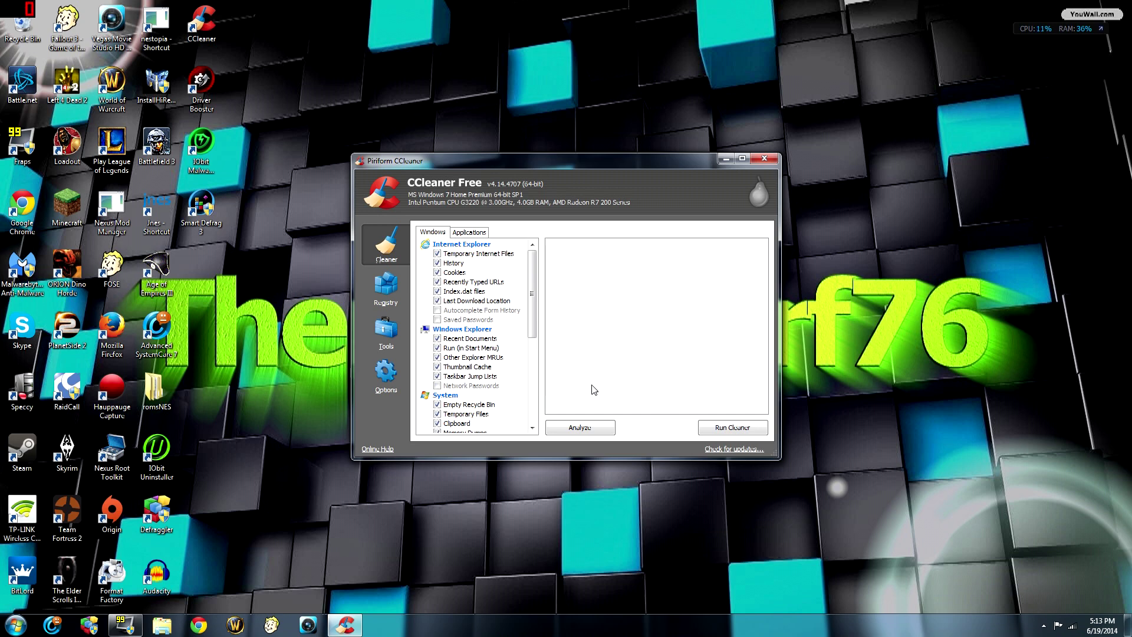
Run CCleaner's junk analysis, cancelled and restarted, then minimize it and launch Defraggler
click(595, 430)
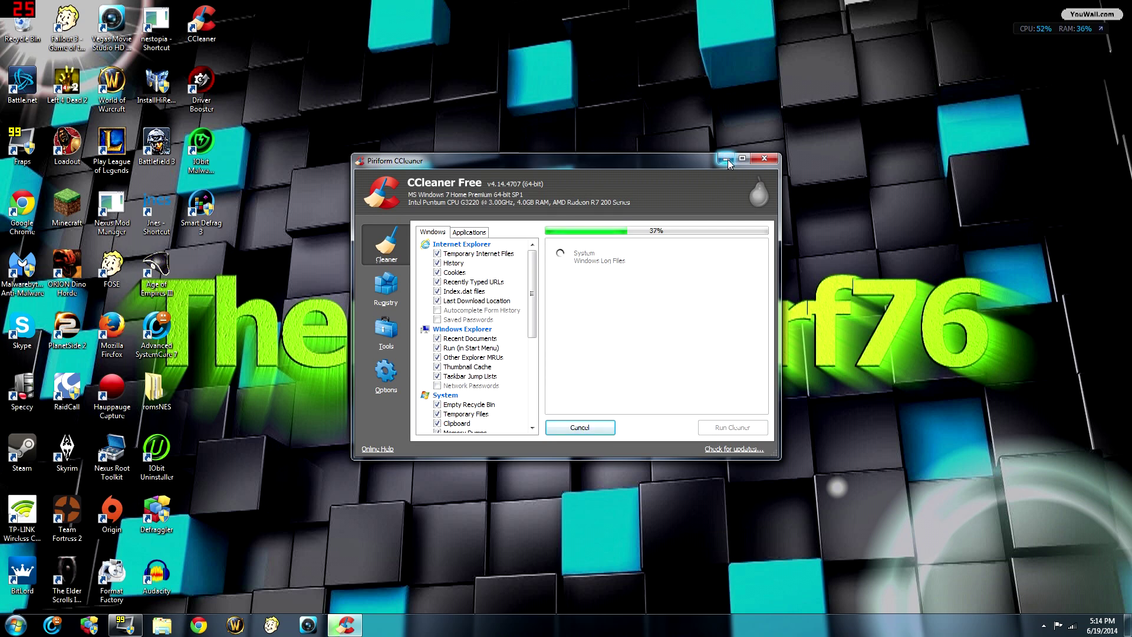
click(598, 432)
click(593, 435)
click(726, 159)
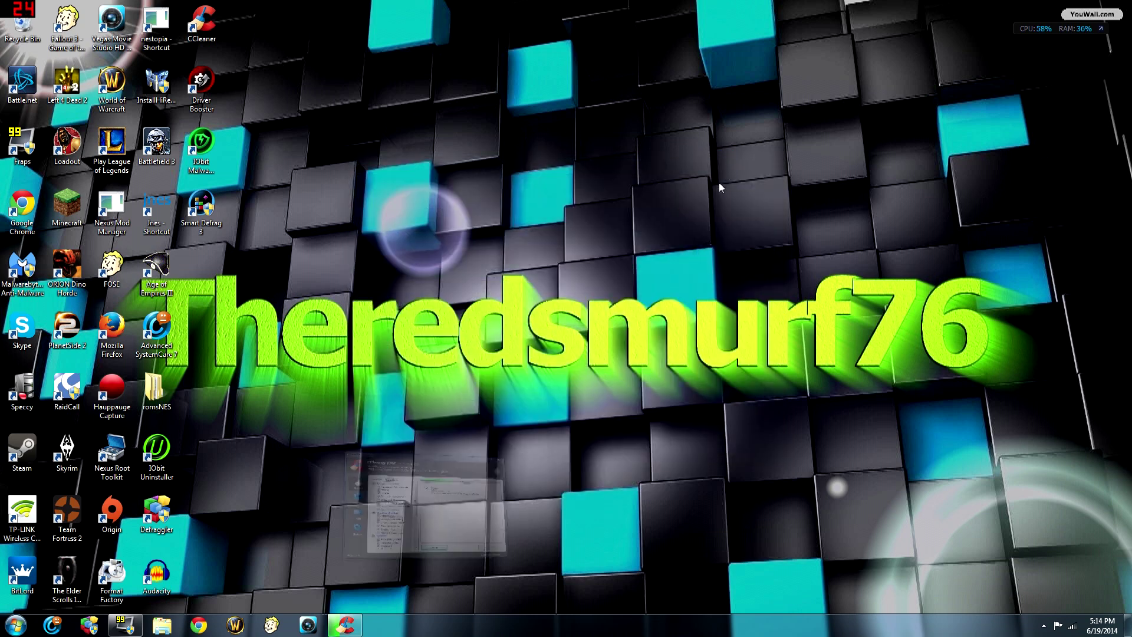
double_click(156, 512)
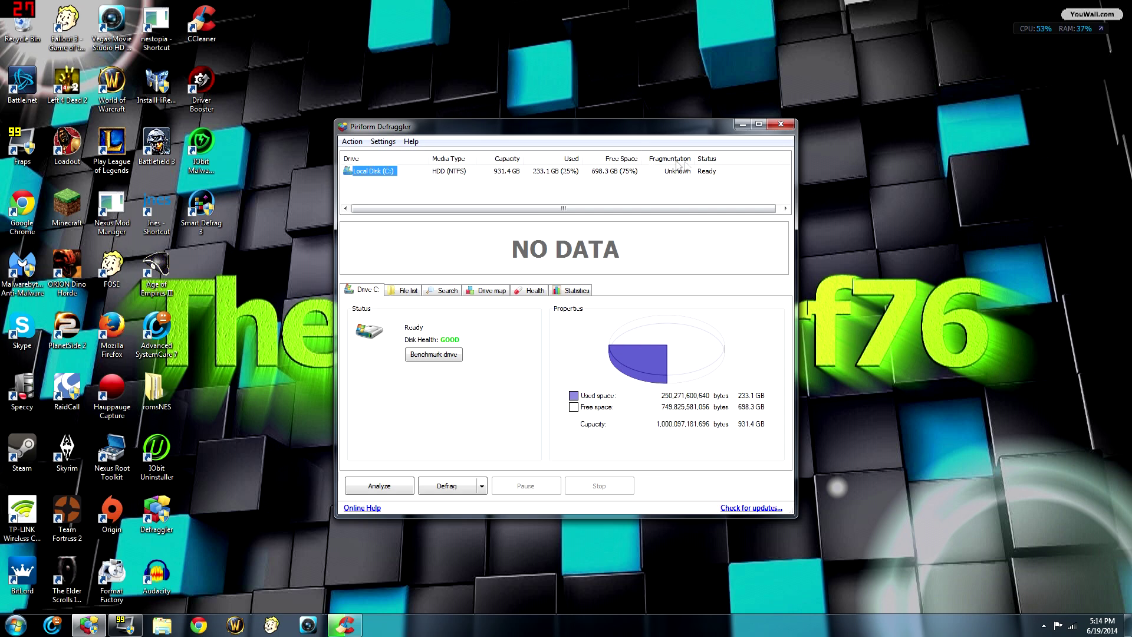
Analyze Local Disk (C:), emptying the Recycle Bin first, and view its Health details
click(669, 180)
click(361, 170)
click(389, 492)
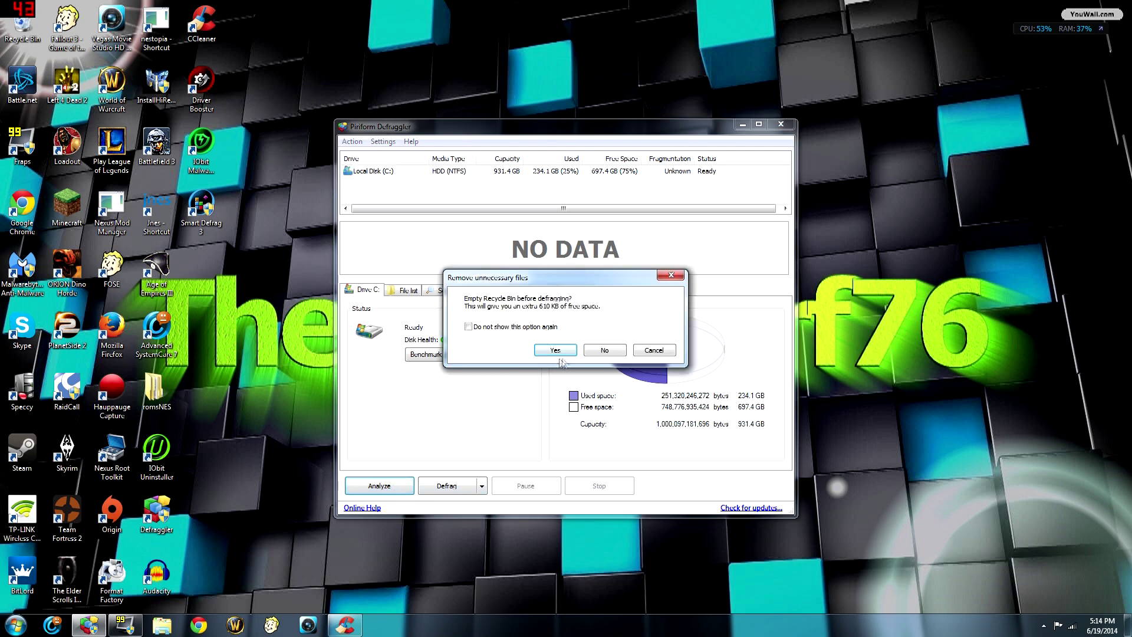
click(555, 349)
click(521, 294)
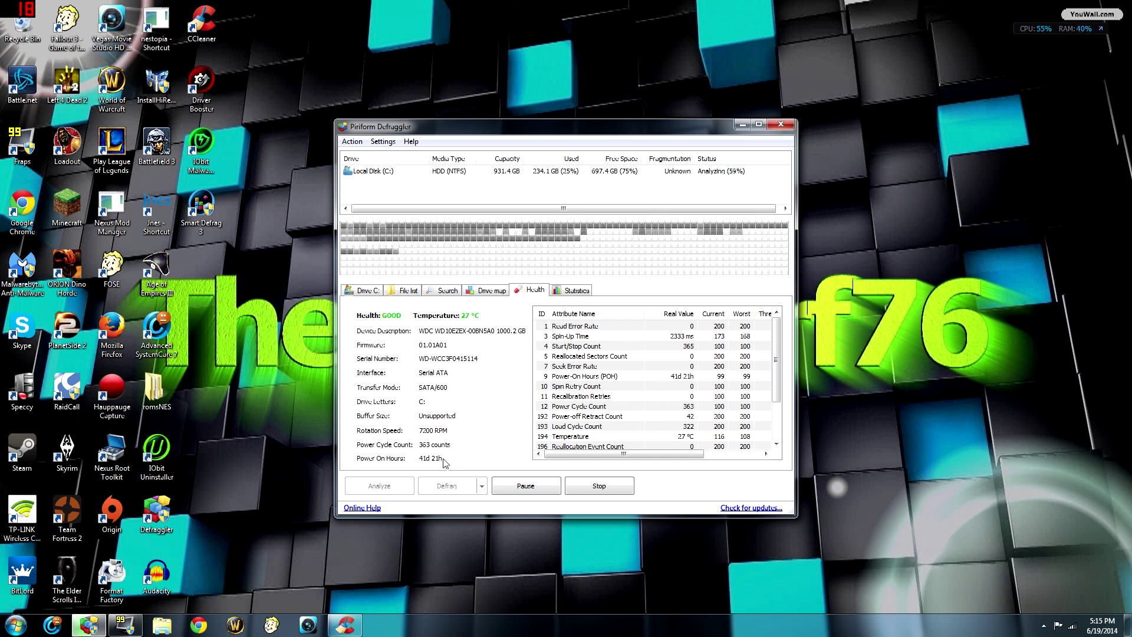
Check drive C's 7% fragmentation across the Health, Statistics and Drive map tabs, then list Defrag and Quick Defrag
click(593, 417)
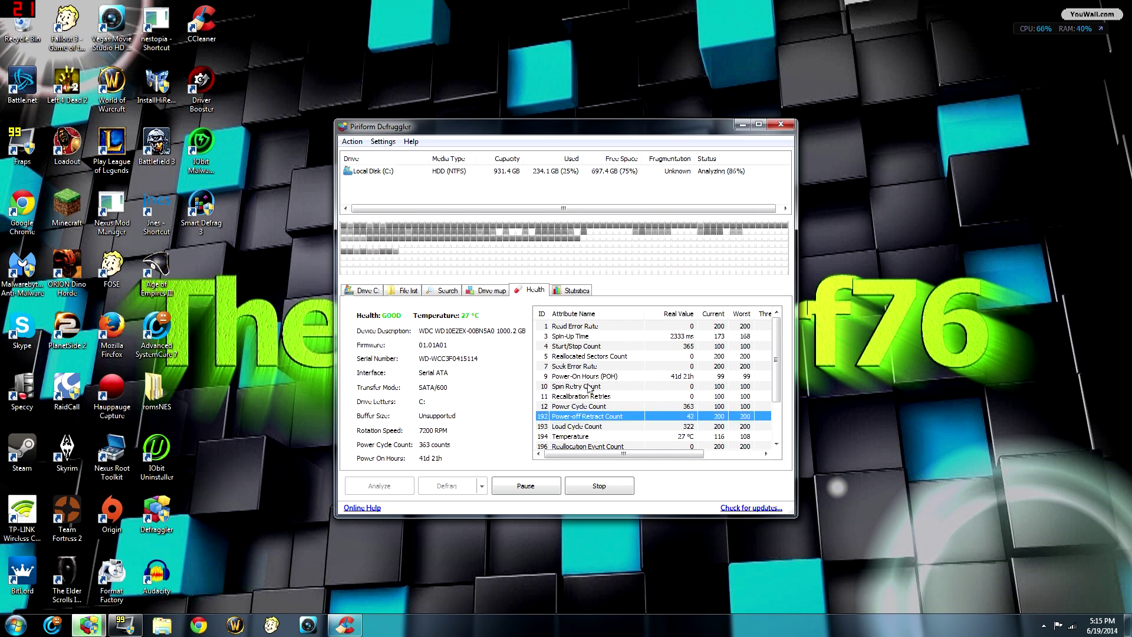
drag(776, 359, 750, 338)
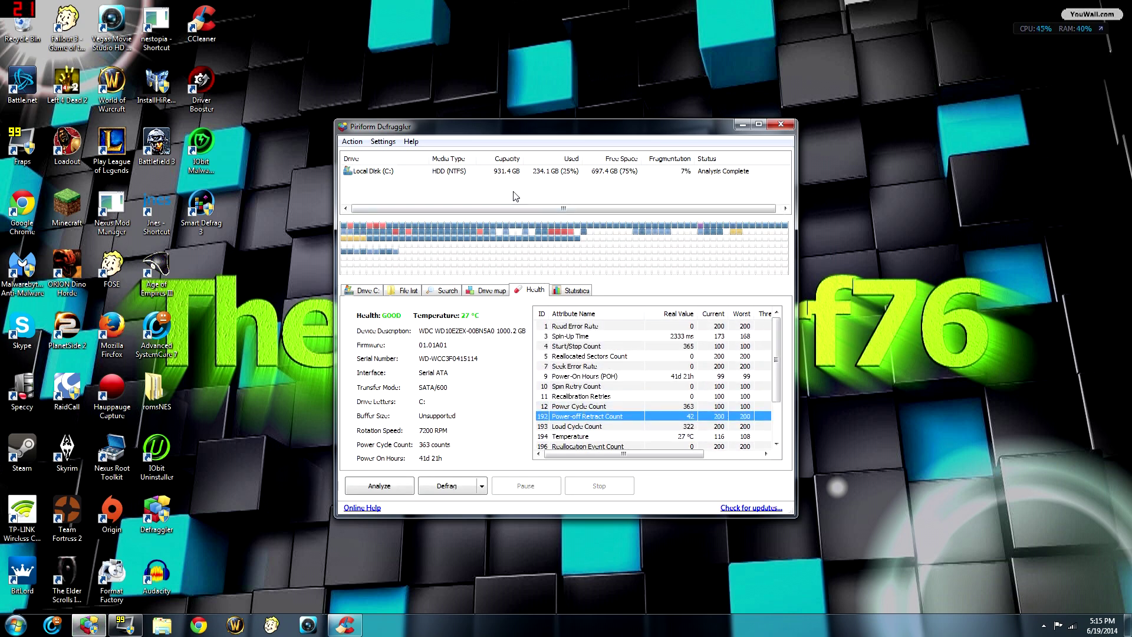
mouse_move(551, 234)
click(556, 291)
click(533, 290)
click(490, 290)
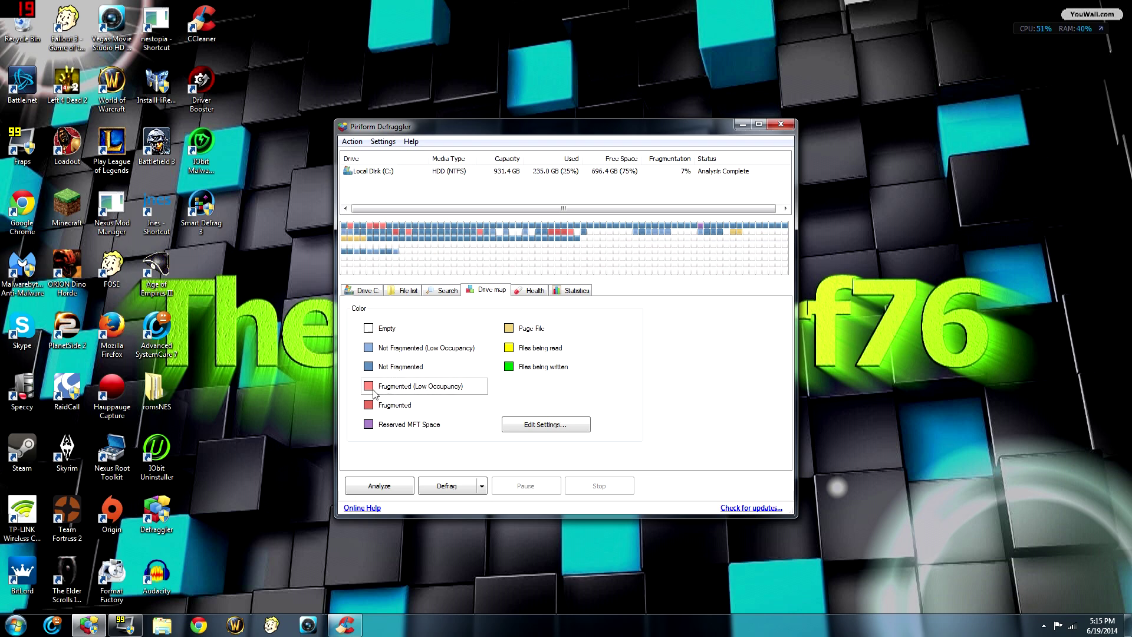
click(532, 290)
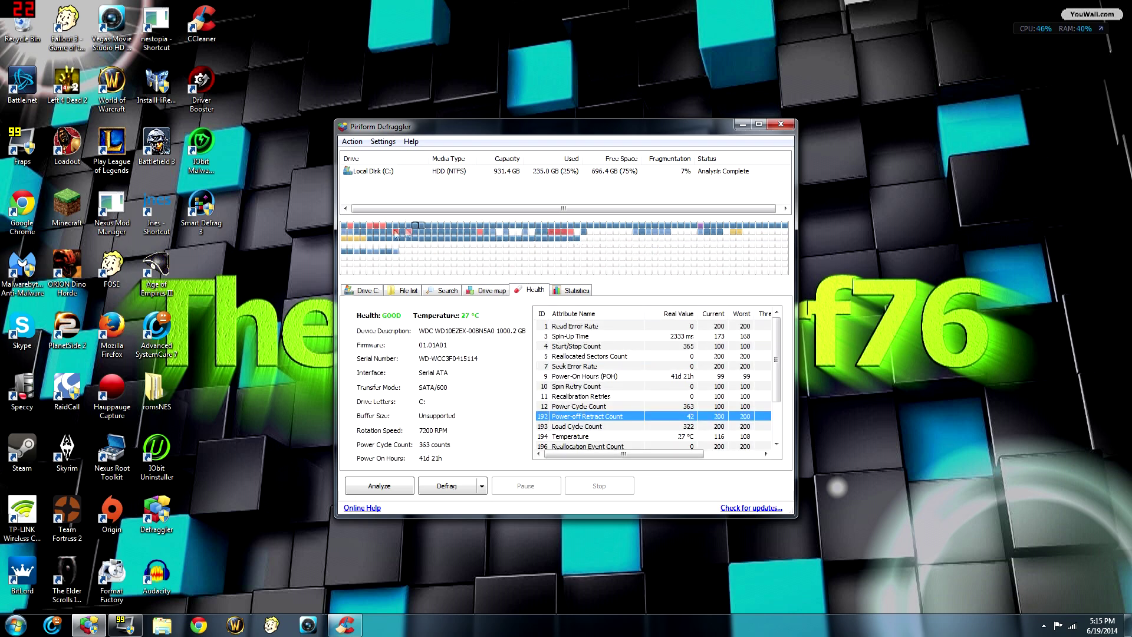
click(483, 488)
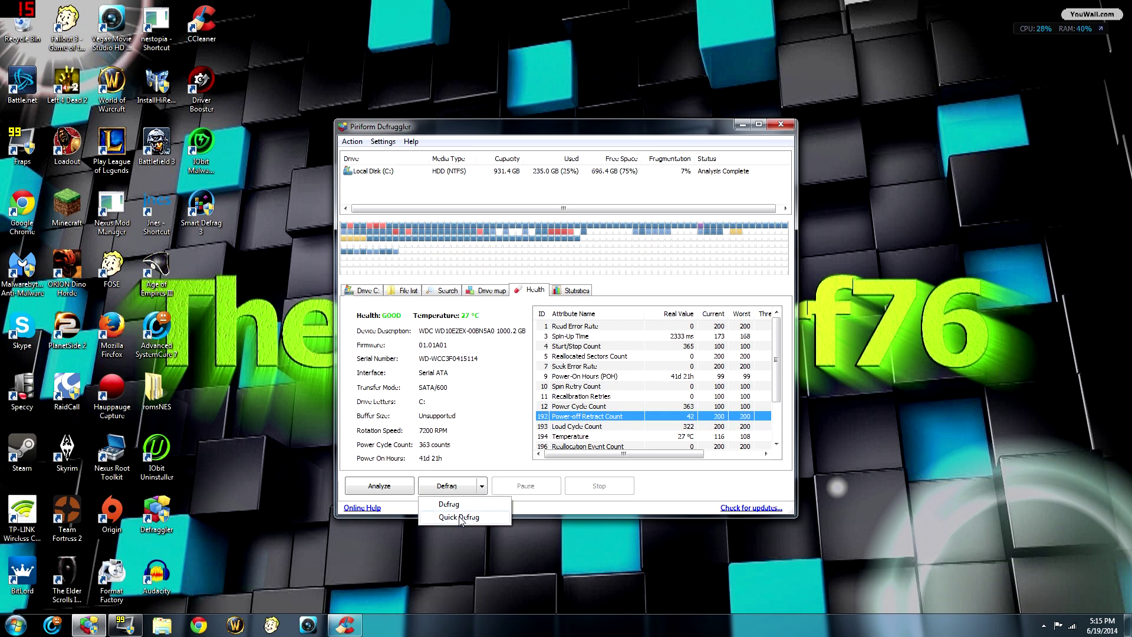
Start defragmenting drive C, emptying the Recycle Bin when asked, and minimize Defraggler
click(462, 504)
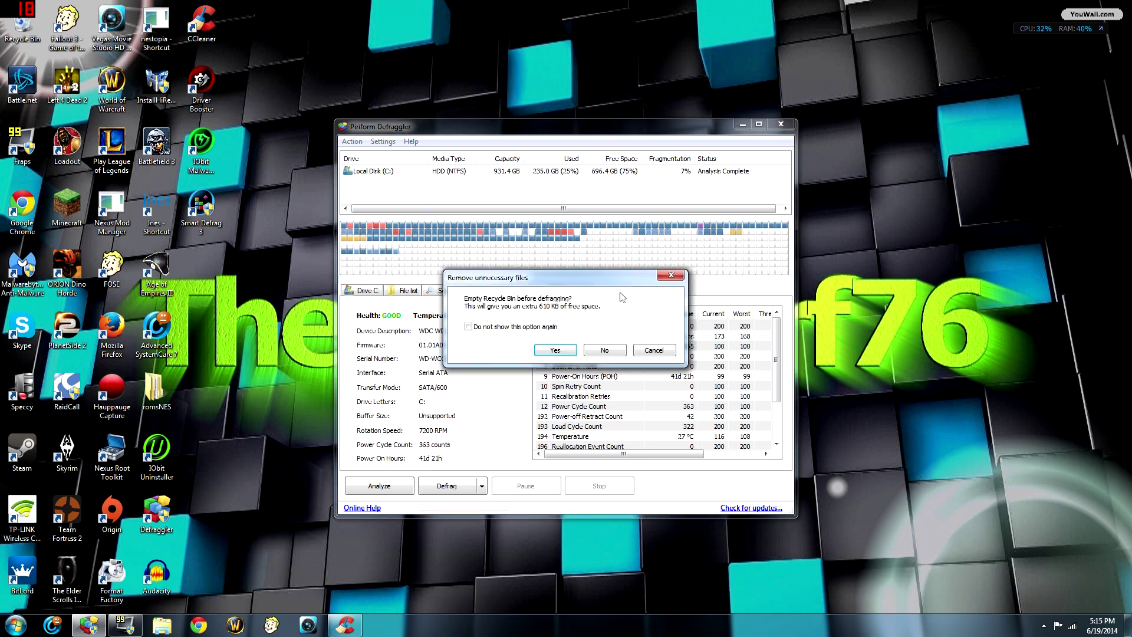
click(556, 350)
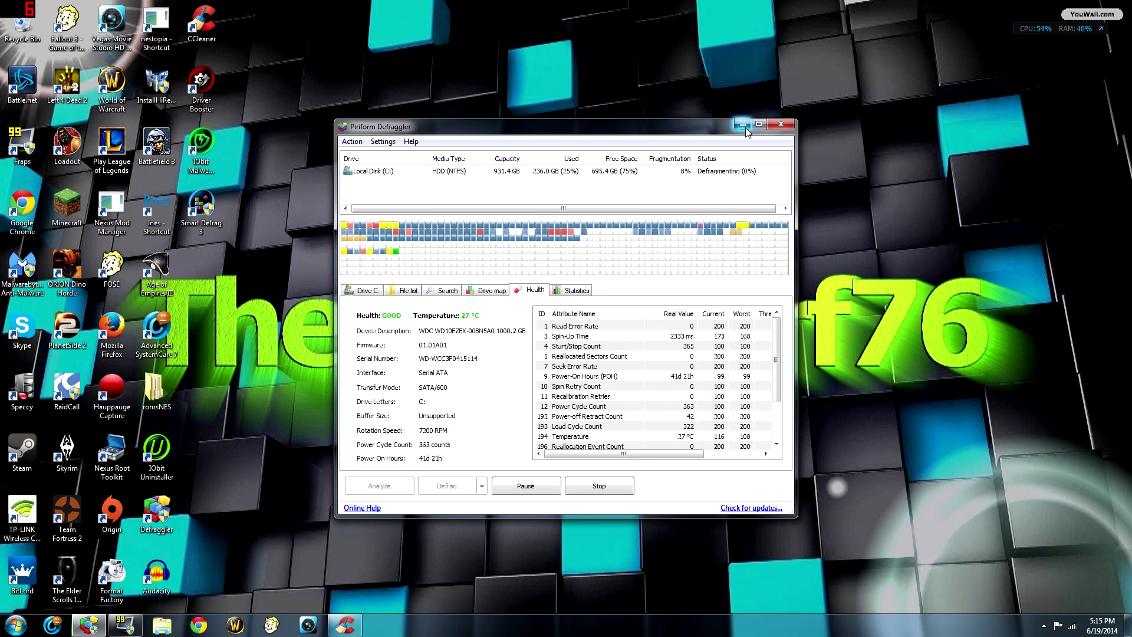
click(743, 125)
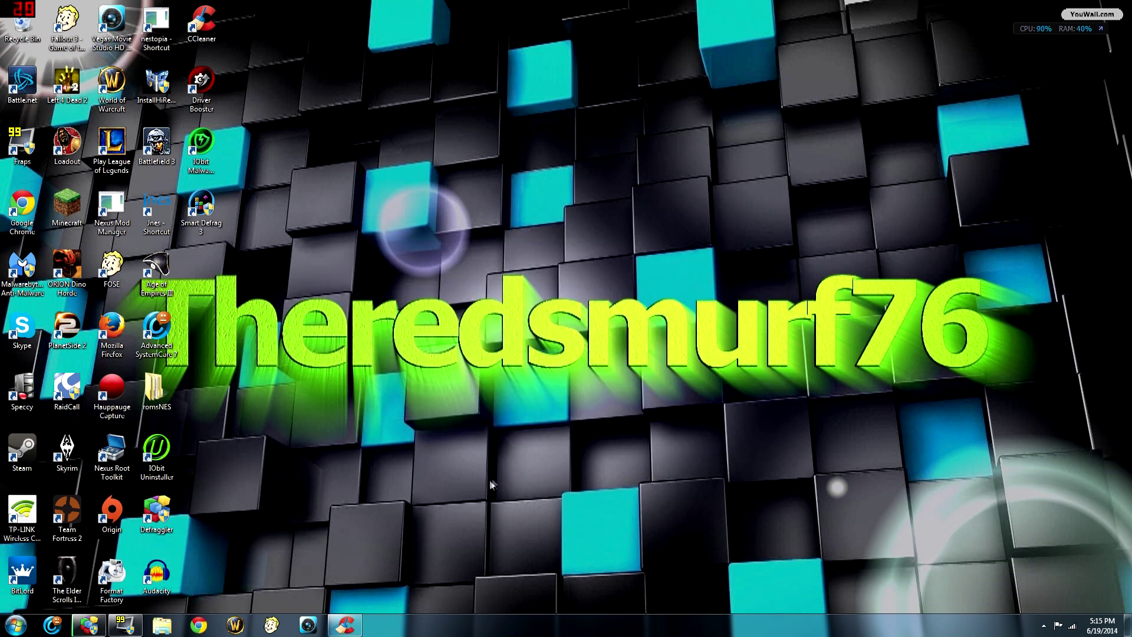
Restore CCleaner and inspect the Empty Recycle Bin, Chrome Internet History and Cache entries
click(345, 626)
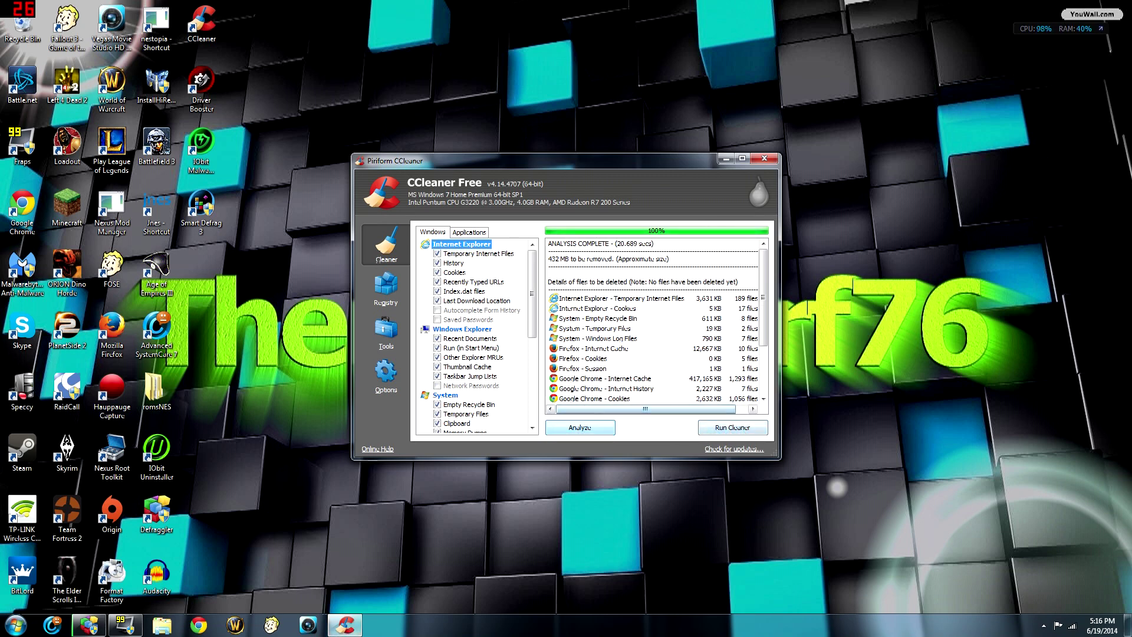
click(553, 259)
click(590, 319)
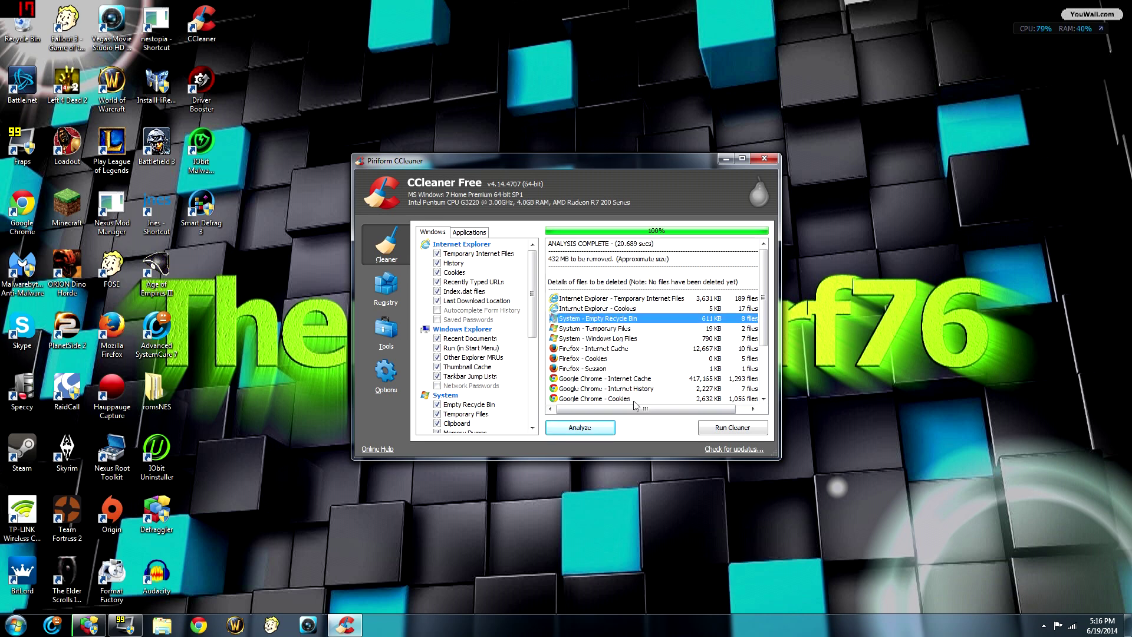
scroll(608, 339, down, 2)
click(630, 361)
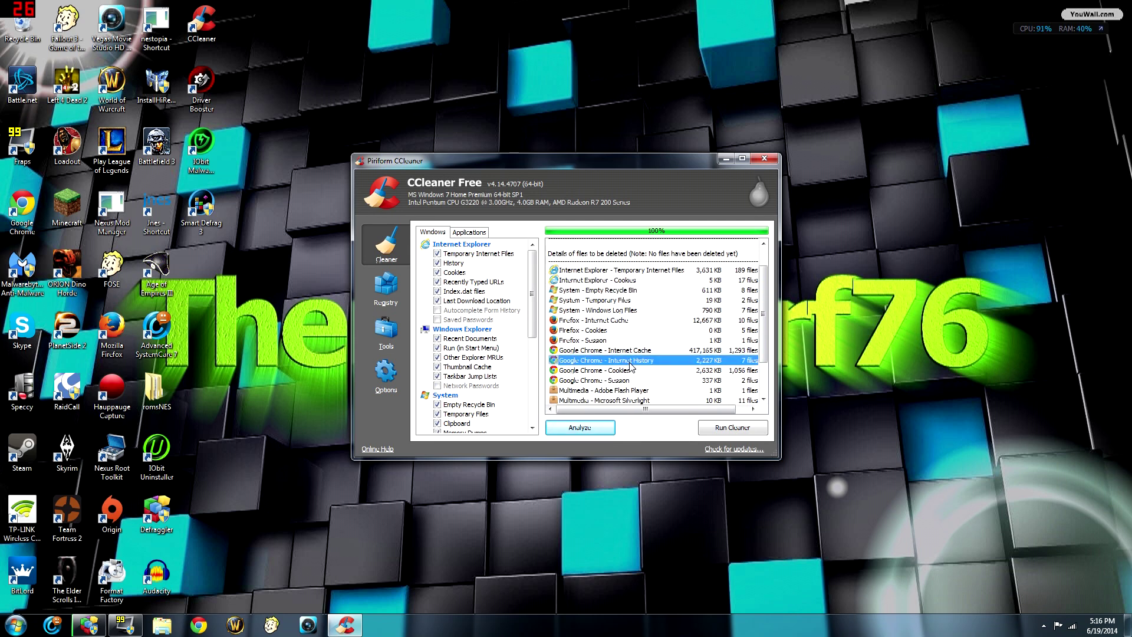
scroll(630, 365, down, 1)
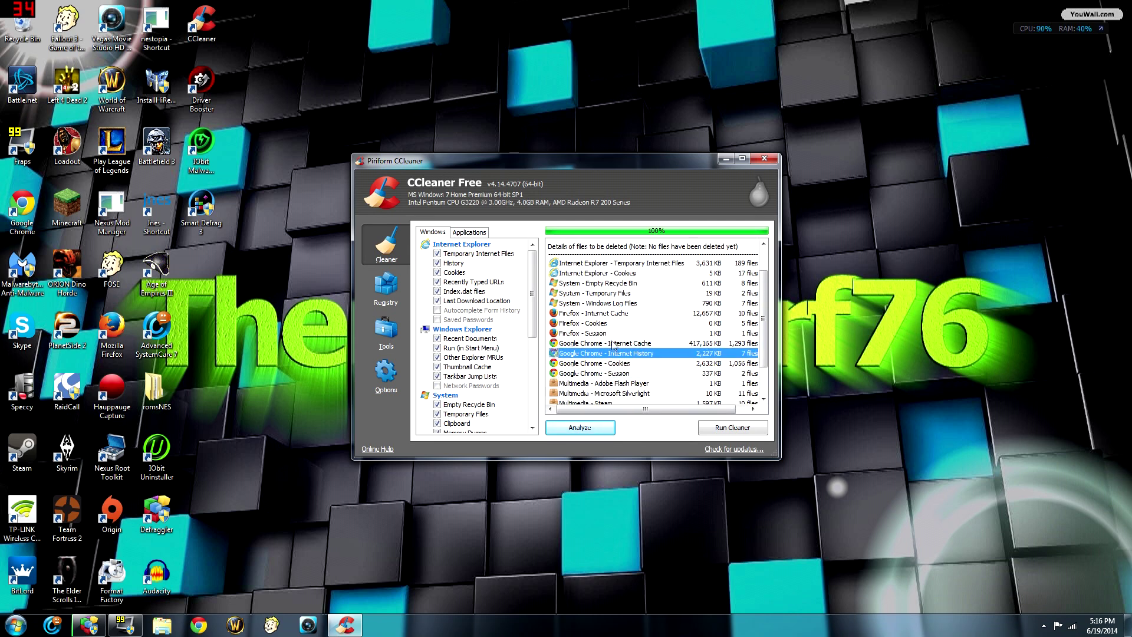
click(616, 344)
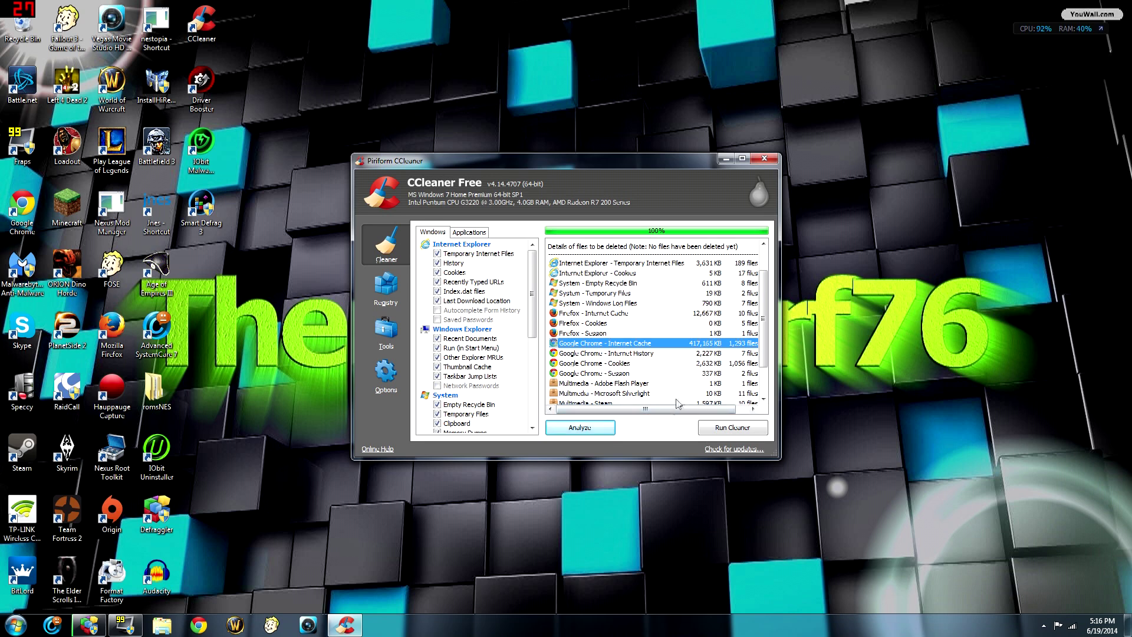
Scroll through the remaining results and run the cleaner, confirming permanent deletion
scroll(696, 369, down, 1)
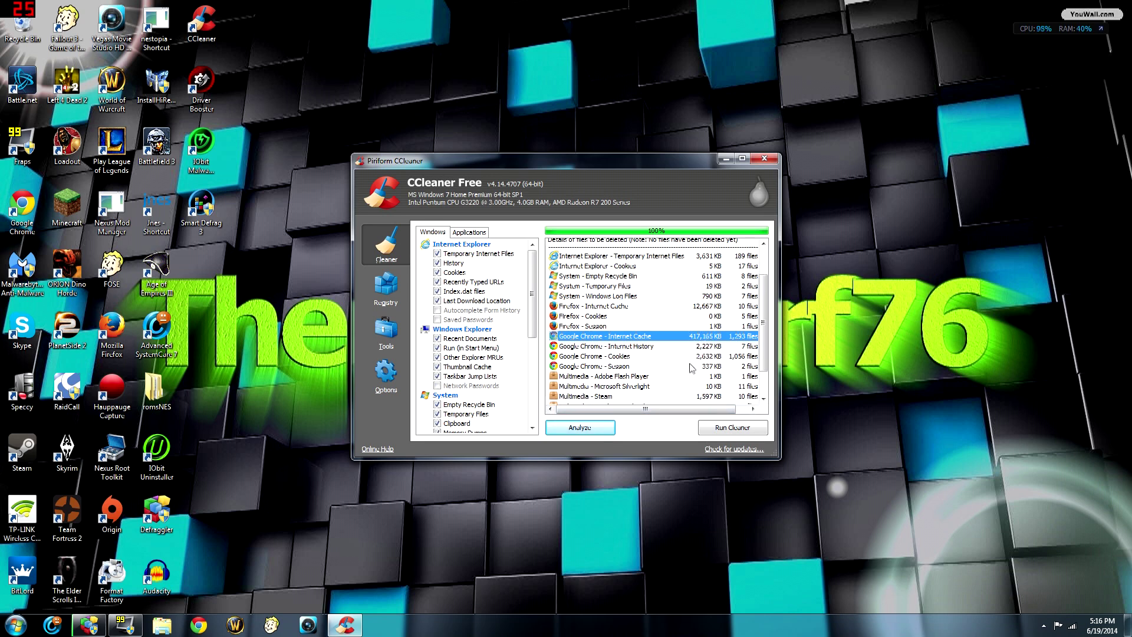
scroll(690, 366, down, 3)
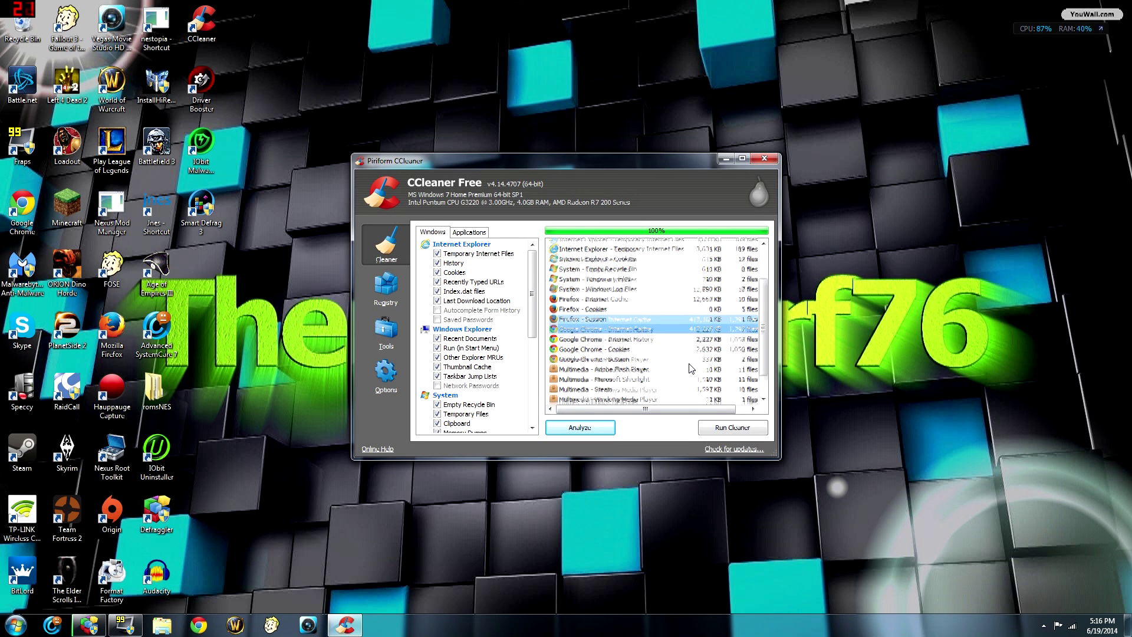
scroll(648, 410, down, 1)
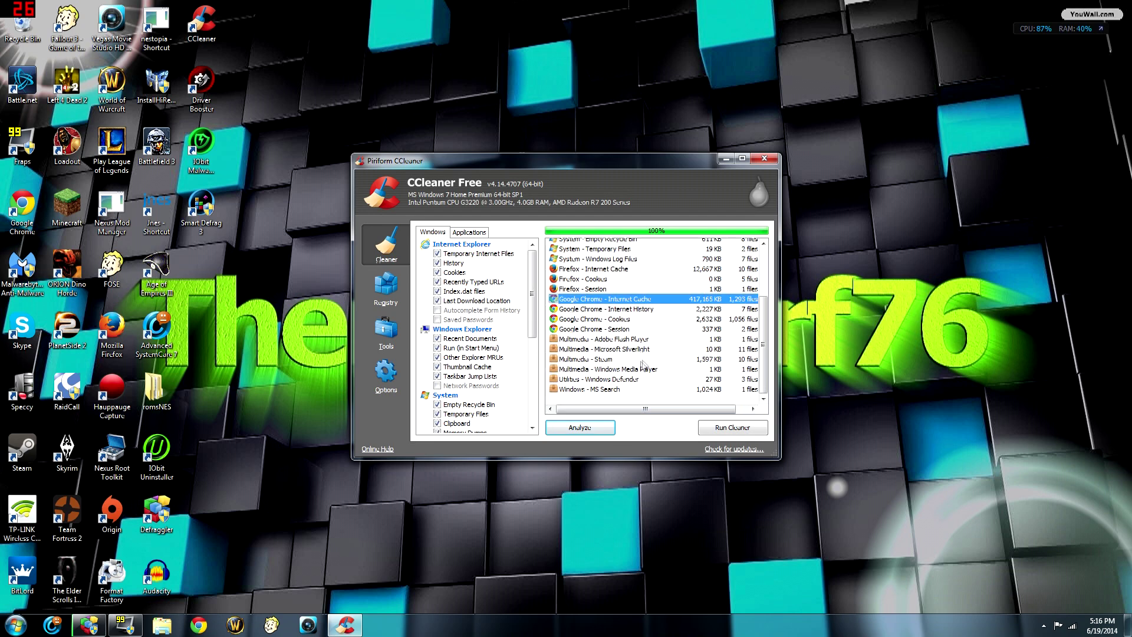
click(726, 429)
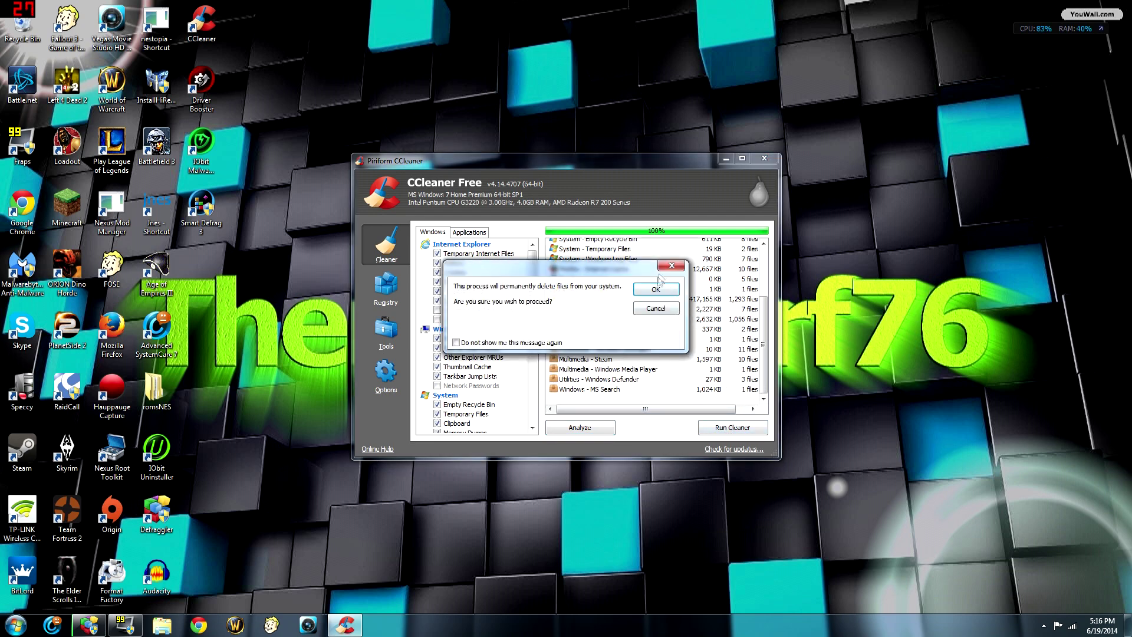
click(656, 290)
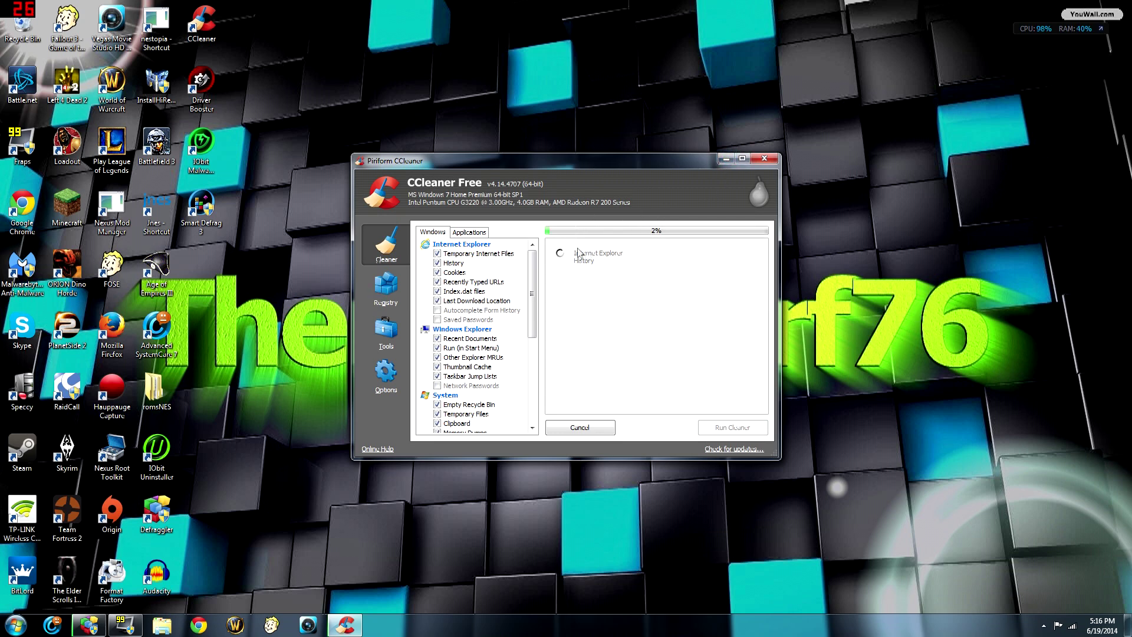
Hide CCleaner and bring Defraggler forward to check the drive C defrag progress
click(721, 157)
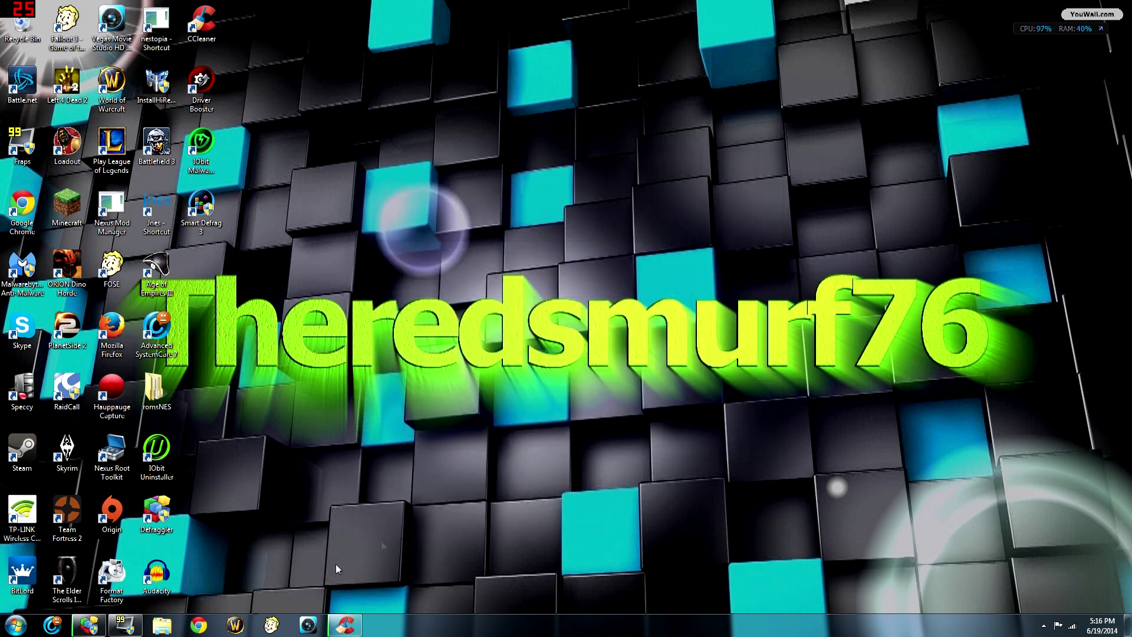
click(89, 625)
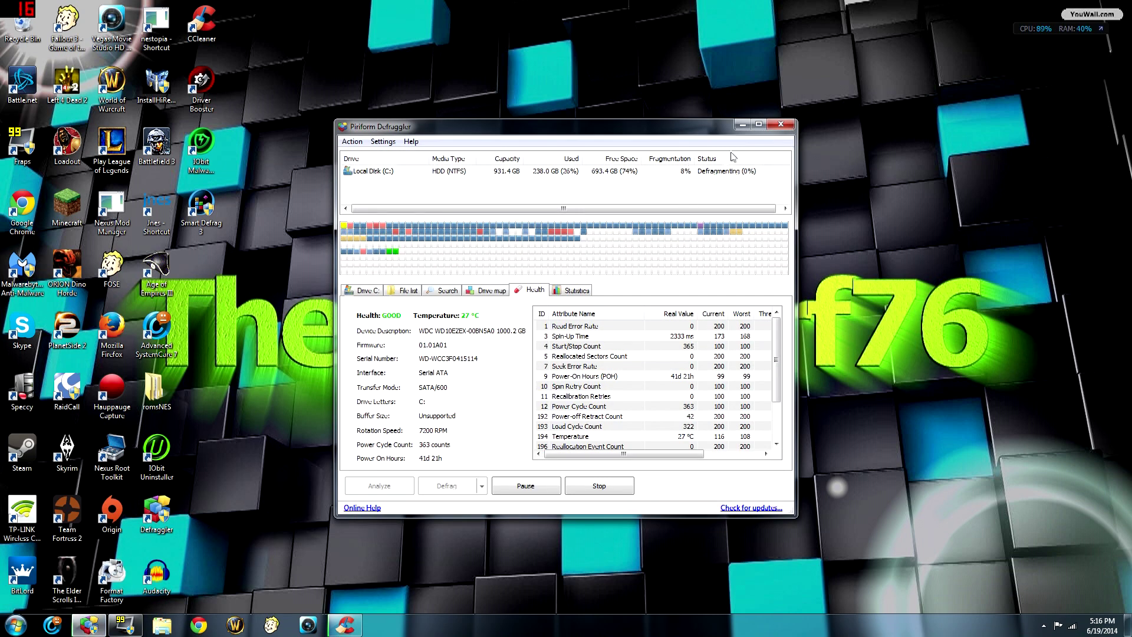
click(742, 125)
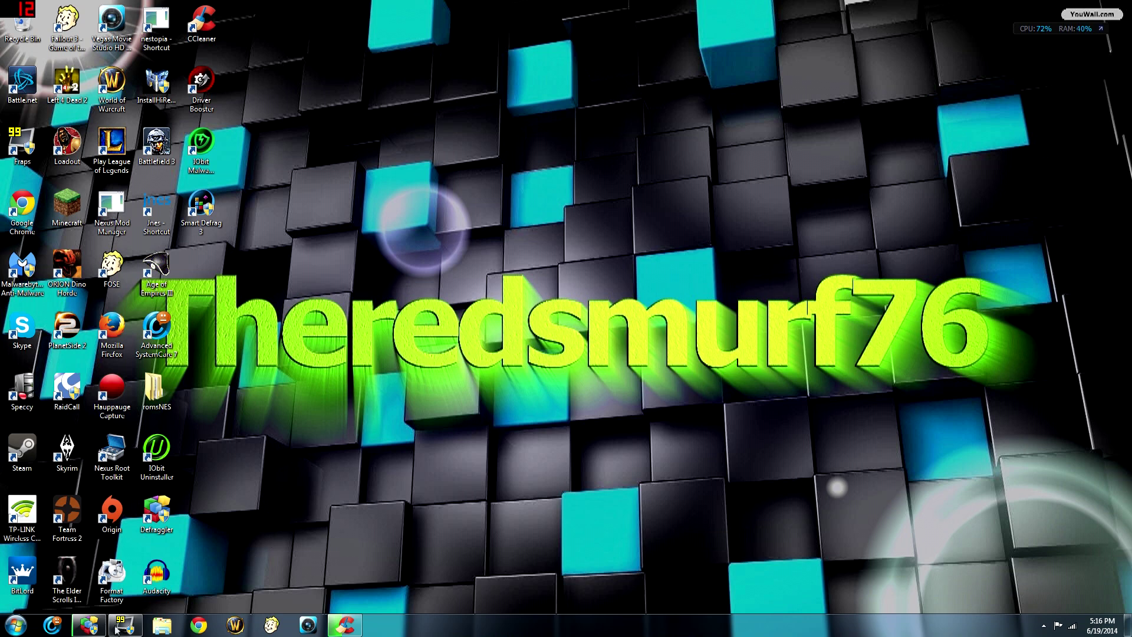
click(89, 625)
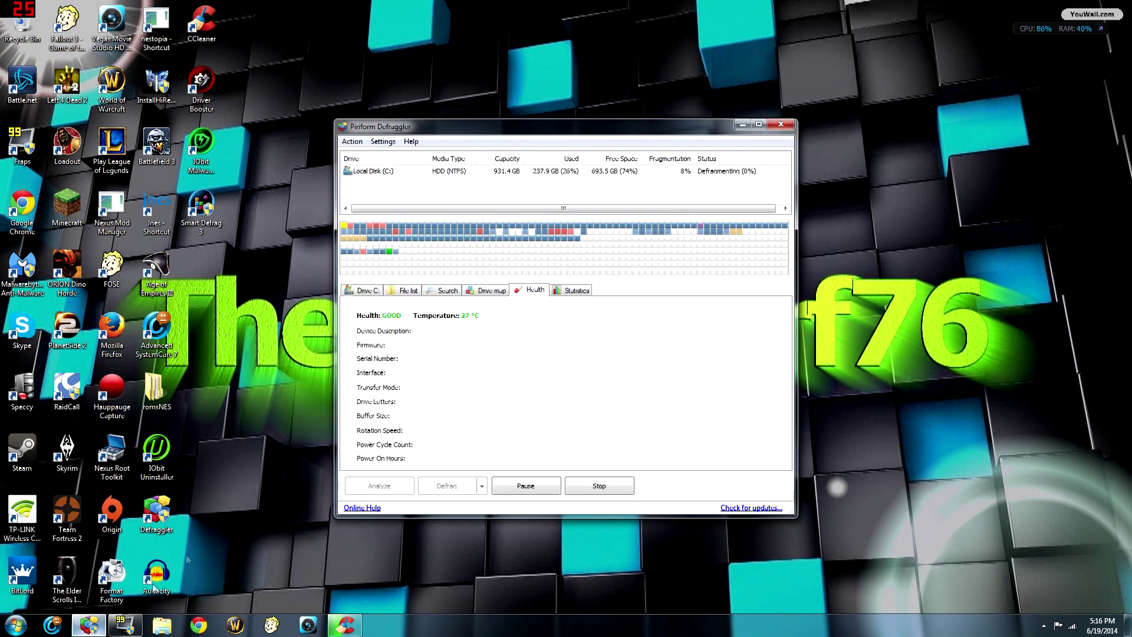
Stop the drive C defrag, exit Defraggler, and return to CCleaner's cleaning at 51%
click(592, 488)
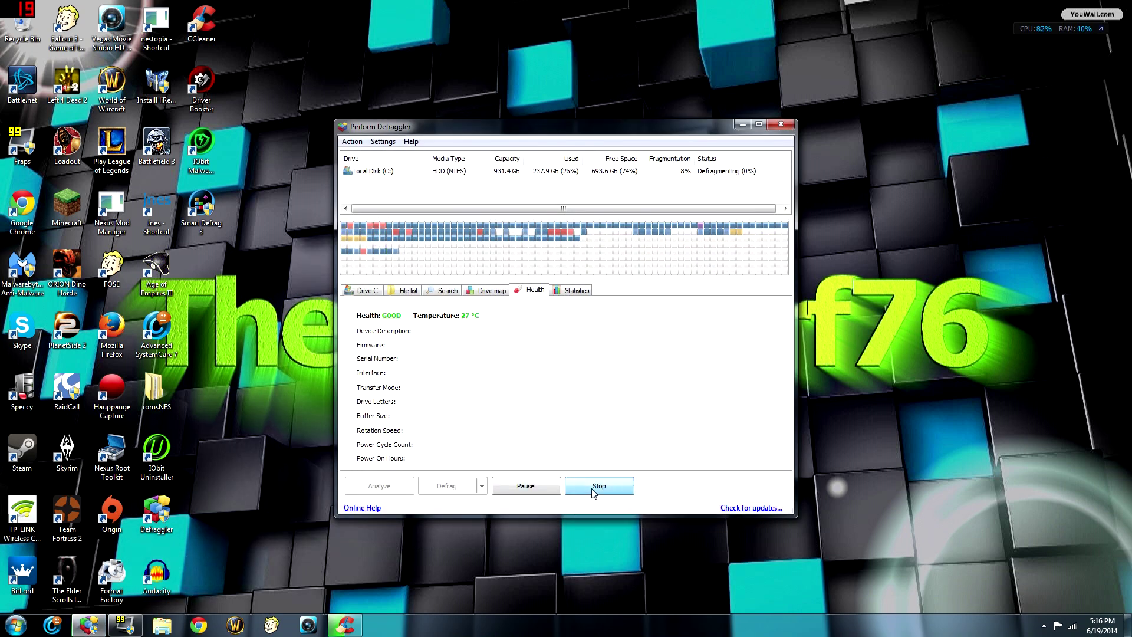
click(781, 124)
click(338, 629)
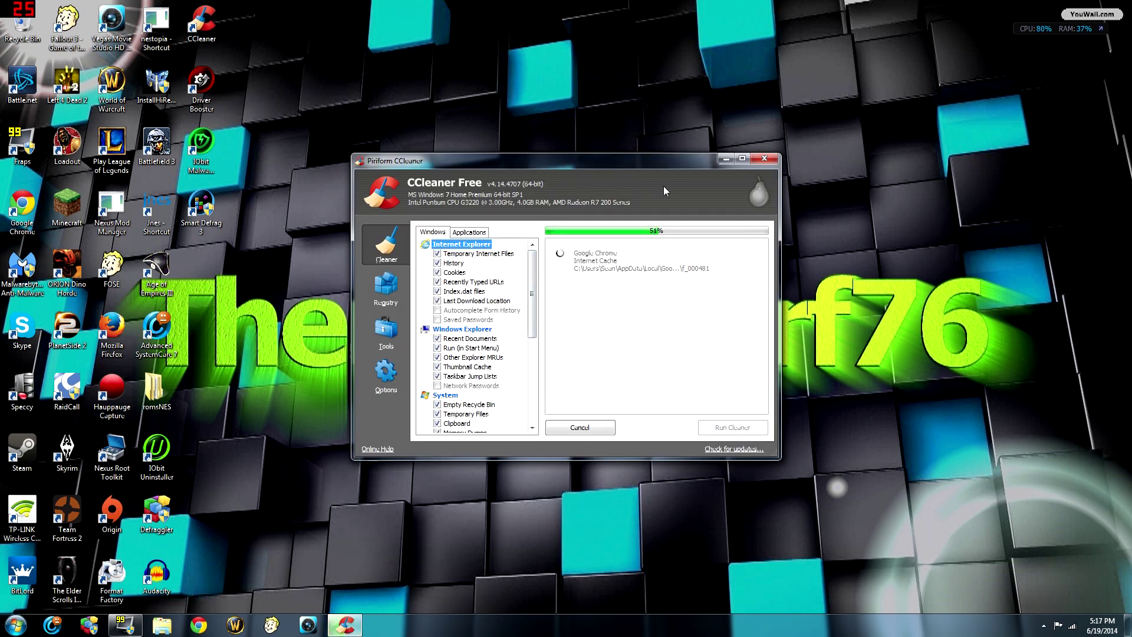
Minimize CCleaner while it cleans and launch Advanced SystemCare from its desktop shortcut
click(726, 158)
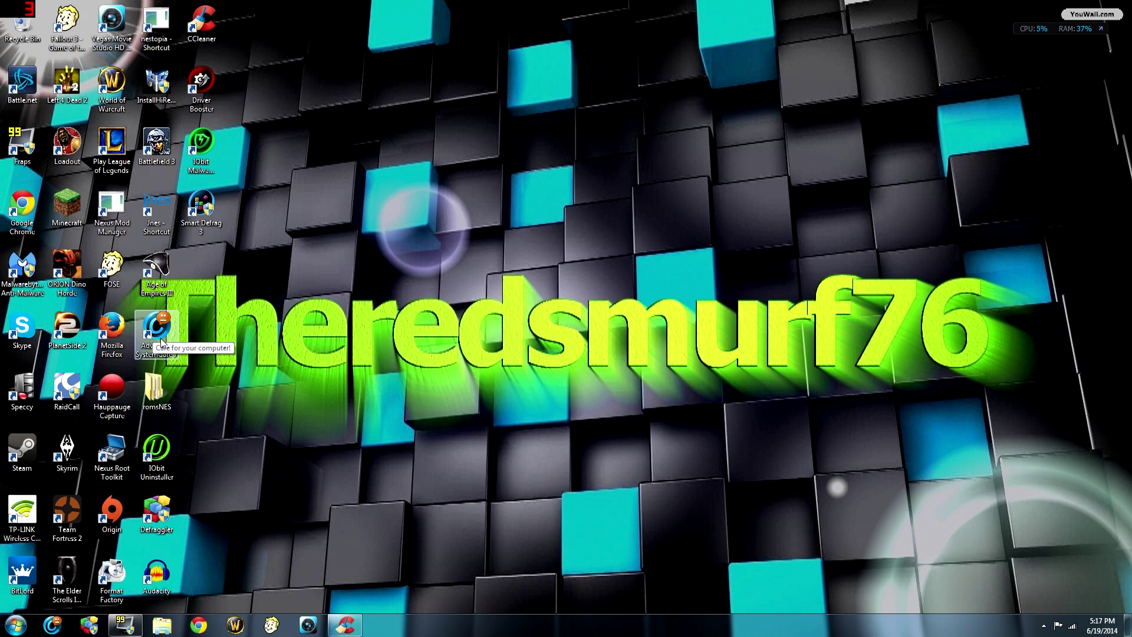
double_click(163, 342)
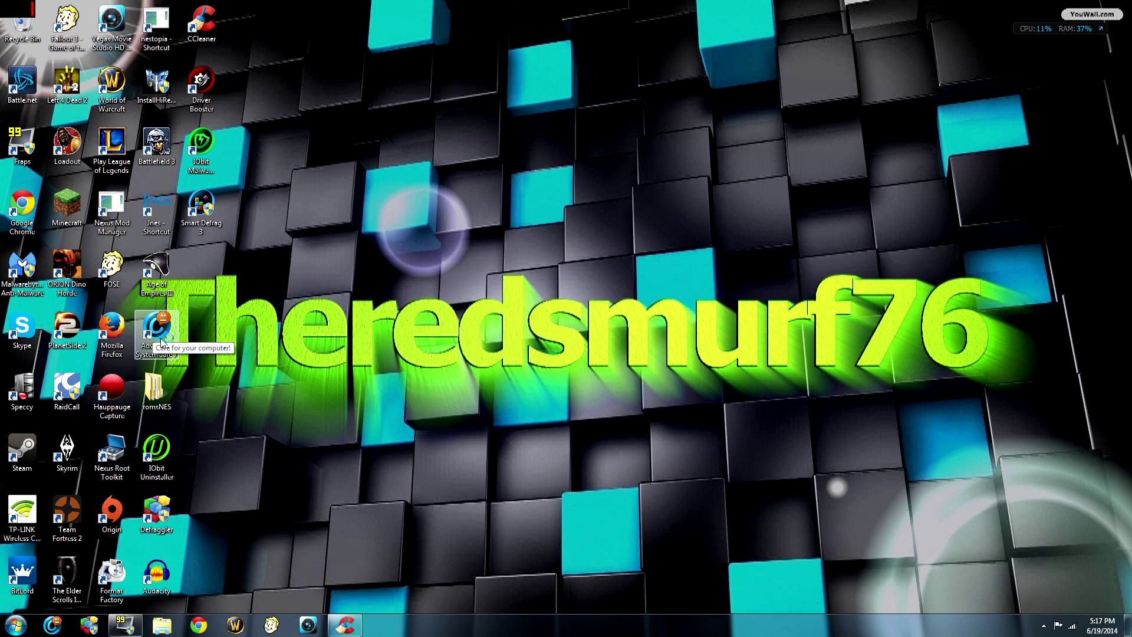